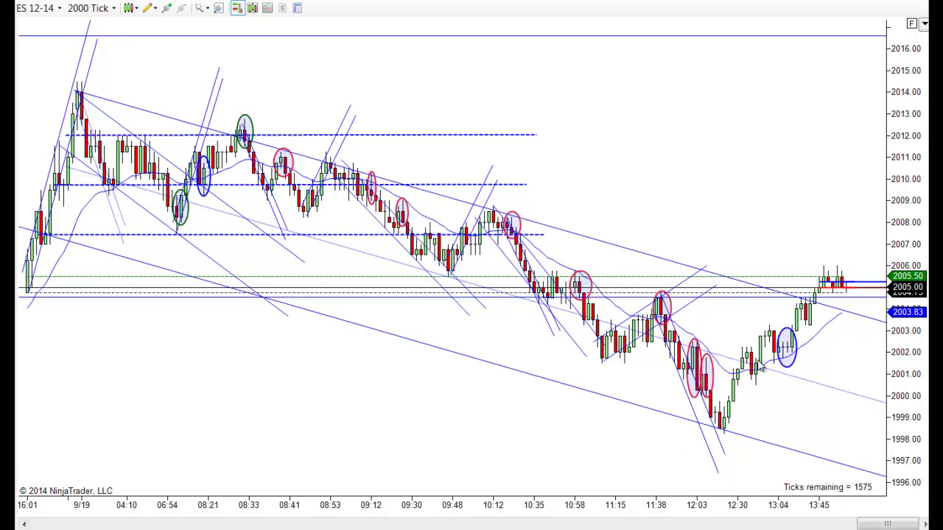
Step: Draw a steep trend line from the session low near 1998.25 up to about 2005
left_click(150, 8)
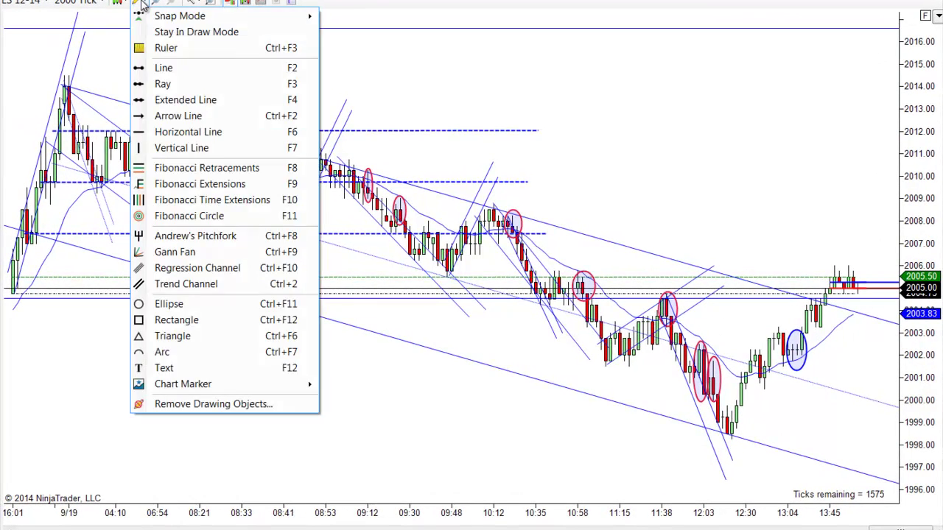
left_click(155, 67)
left_click(732, 438)
left_click(776, 290)
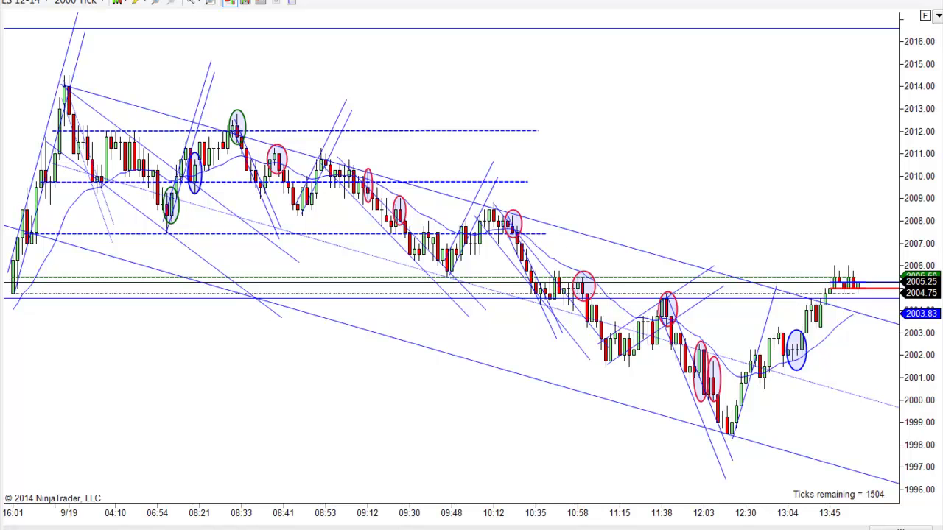
Step: Draw a rising trend line under the latest swing lows from about 2000.75 to 2006, and place a parallel copy along the highs
left_click(139, 3)
left_click(158, 67)
left_click(755, 382)
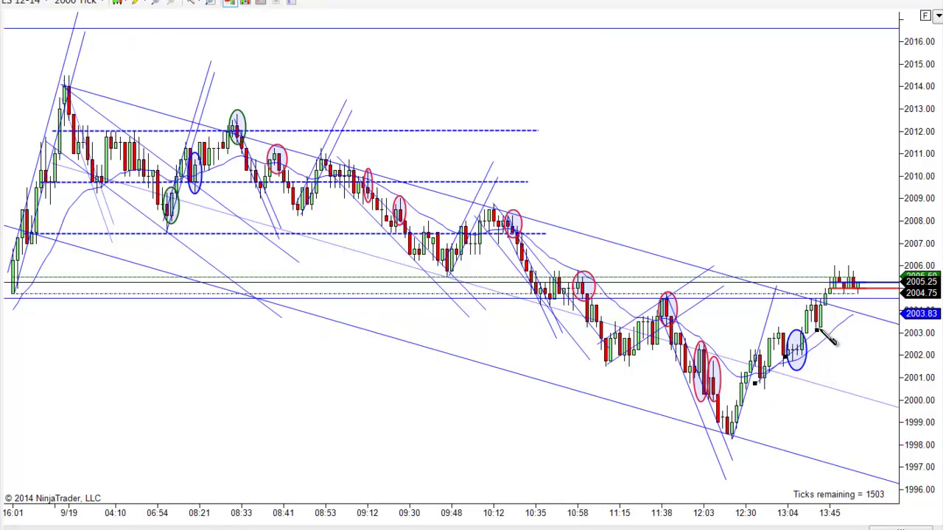
left_click(885, 268)
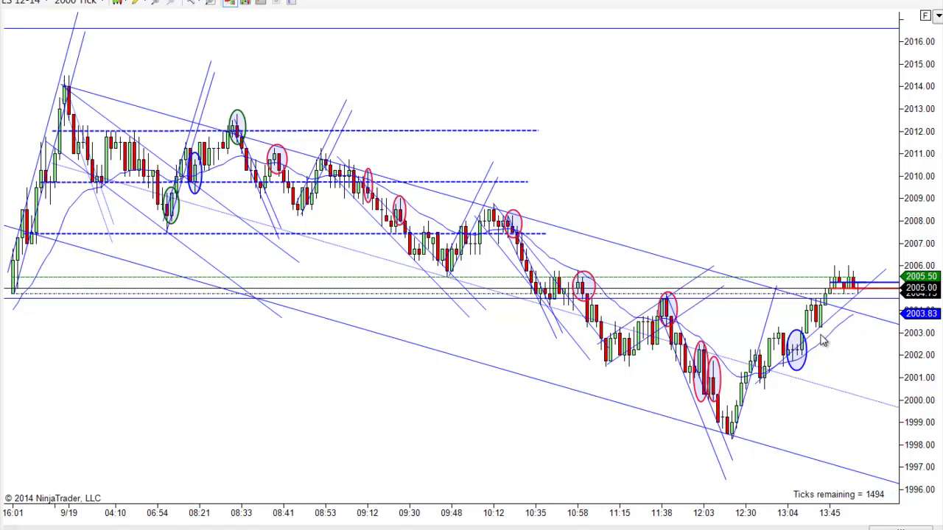
left_click_drag(816, 333, 798, 316)
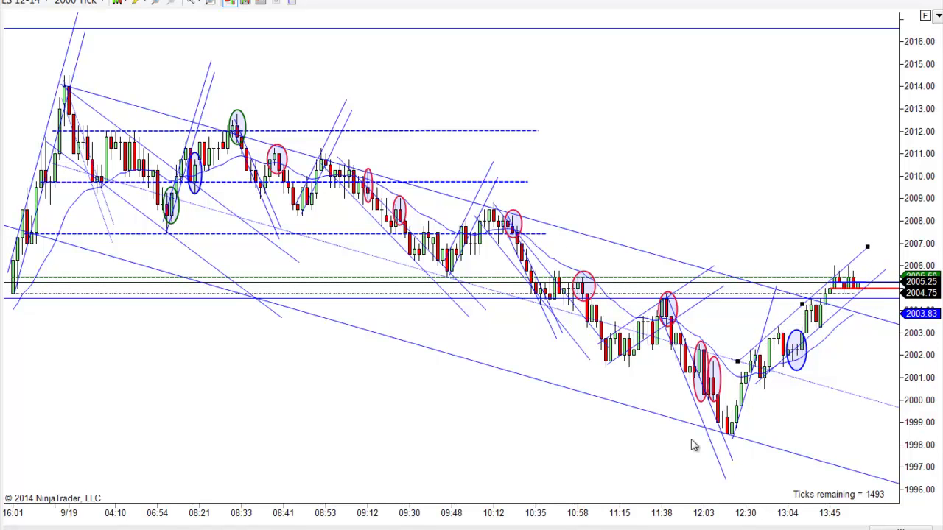
Step: Raise the large descending channel's upper line to the 2014.50 high and shift its faint midline up slightly
scroll(516, 464, "down", 3)
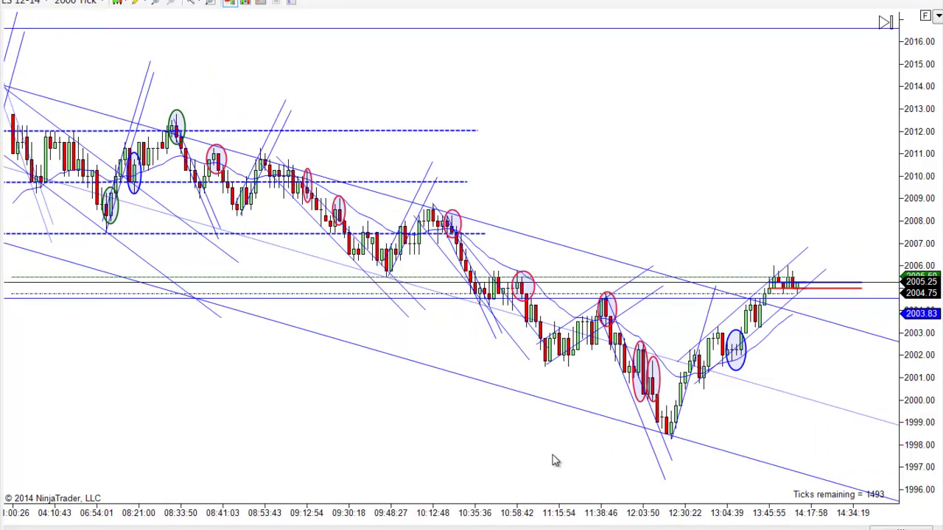
scroll(541, 471, "up", 3)
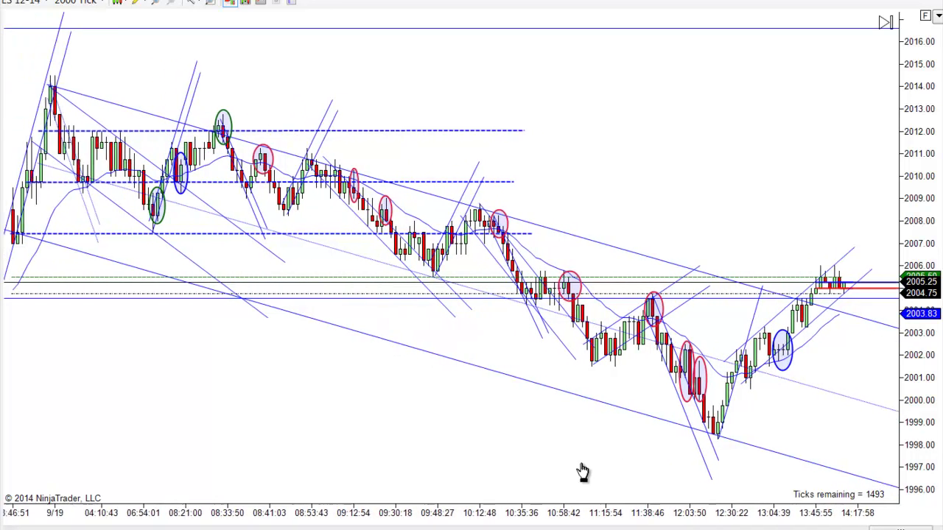
scroll(398, 375, "down", 1)
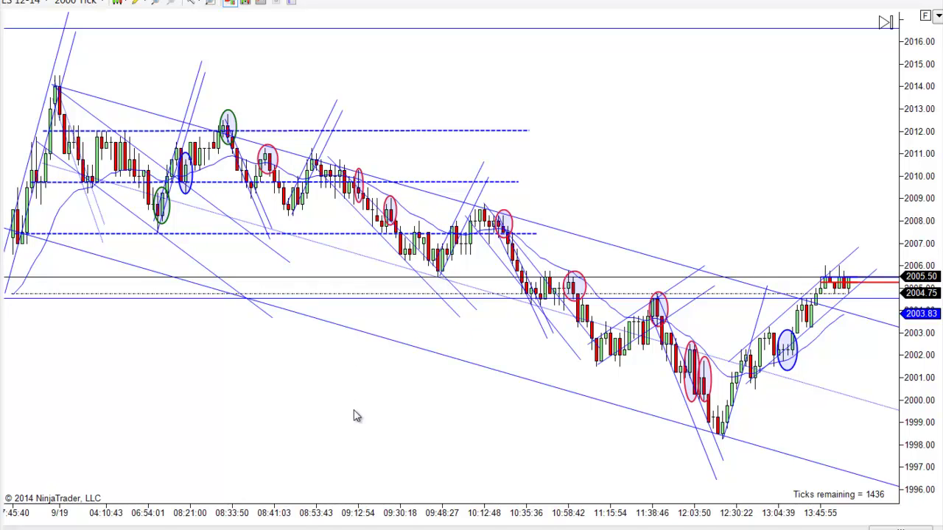
scroll(380, 427, "up", 2)
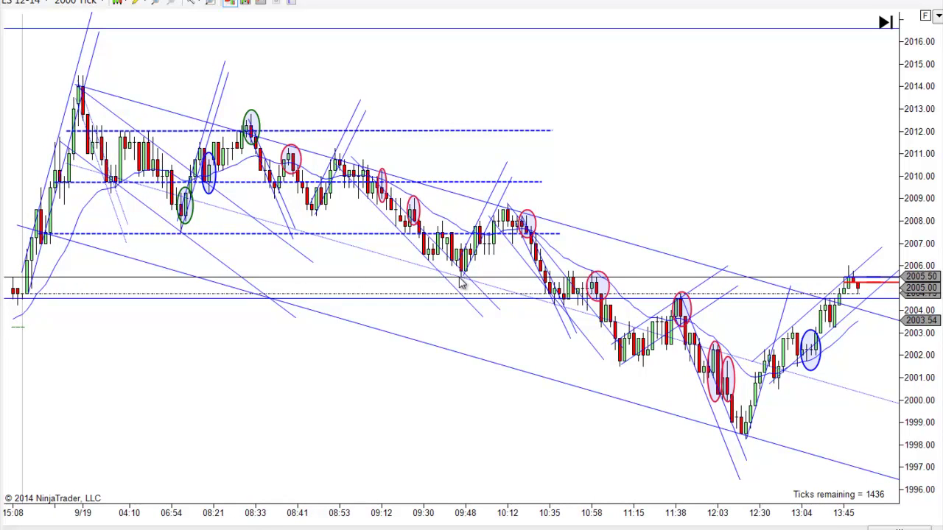
left_click(118, 93)
left_click_drag(118, 93, 122, 87)
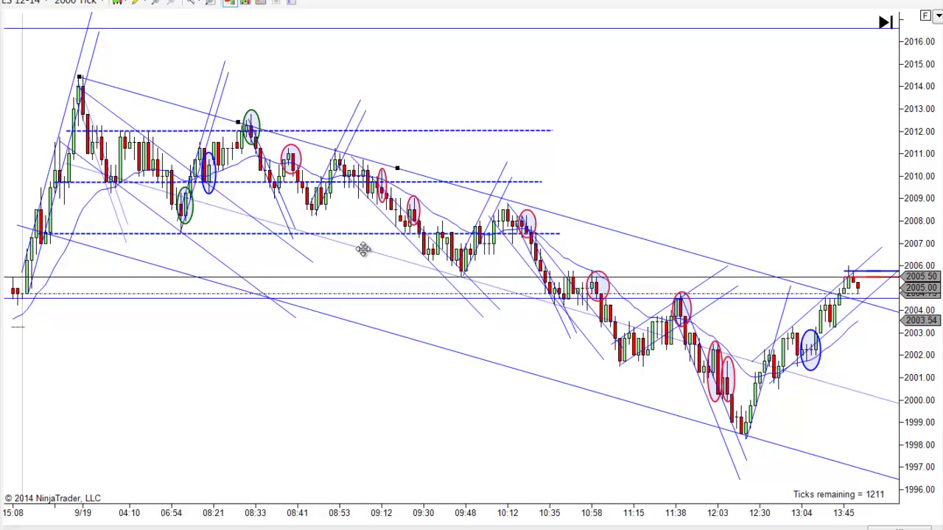
left_click_drag(364, 254, 364, 245)
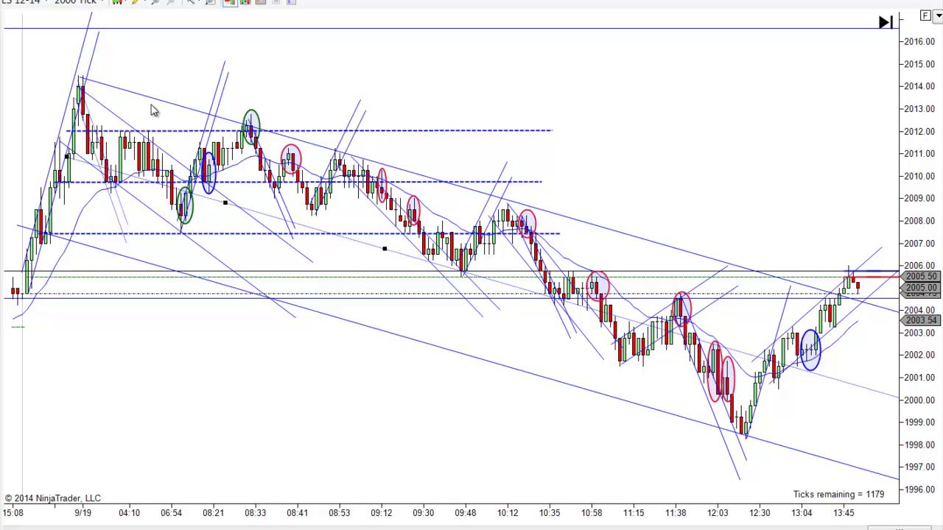
scroll(713, 114, "down", 3)
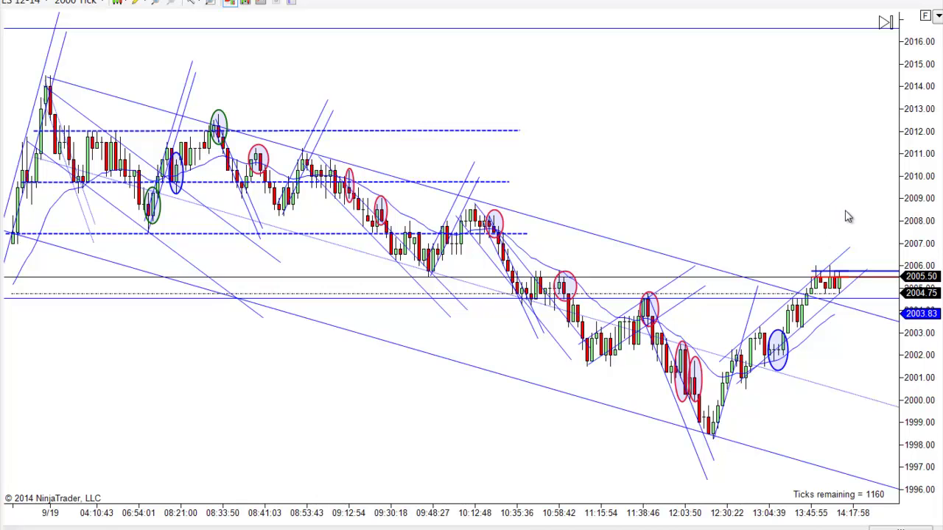
scroll(372, 410, "up", 1)
scroll(372, 410, "up", 2)
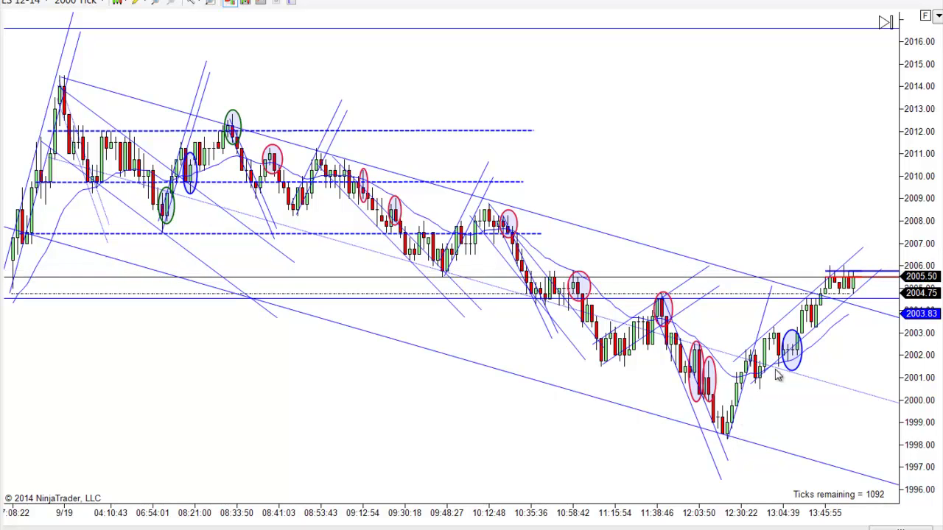
scroll(774, 221, "down", 2)
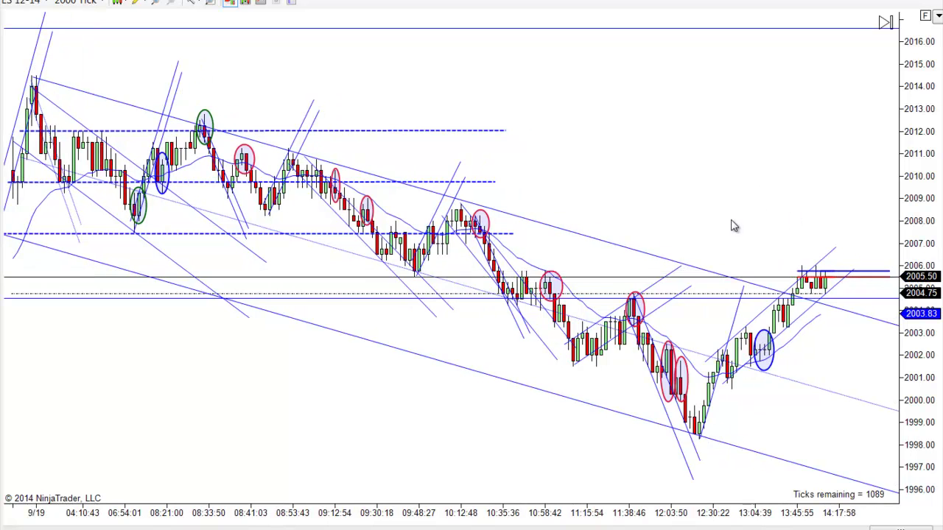
scroll(733, 223, "up", 1)
scroll(737, 218, "up", 2)
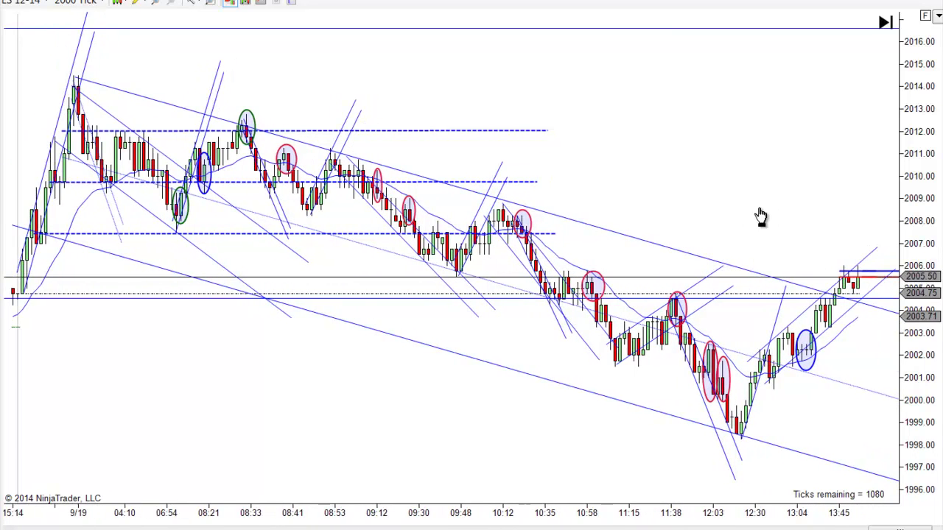
scroll(751, 215, "down", 2)
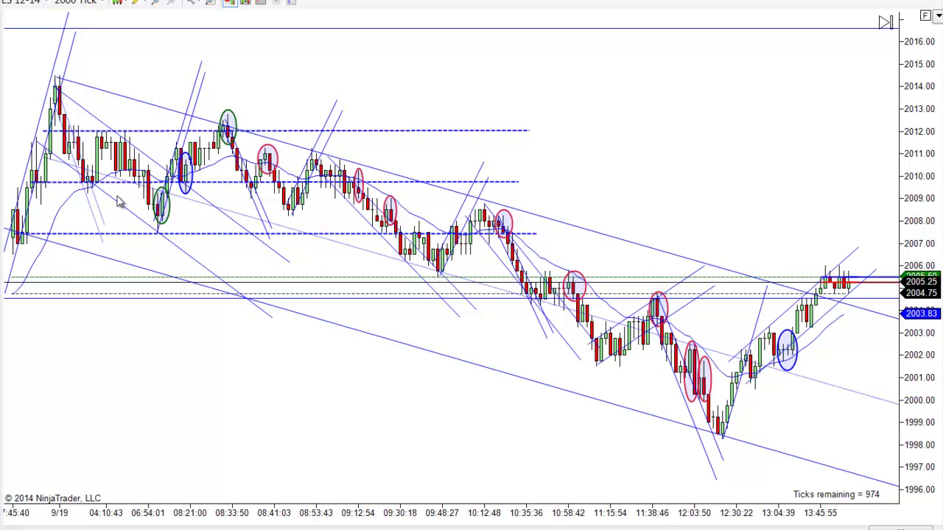
Step: Try the descending channel's faint midline at a lower position, then return it midway between the channel lines
left_click_drag(133, 186, 118, 202)
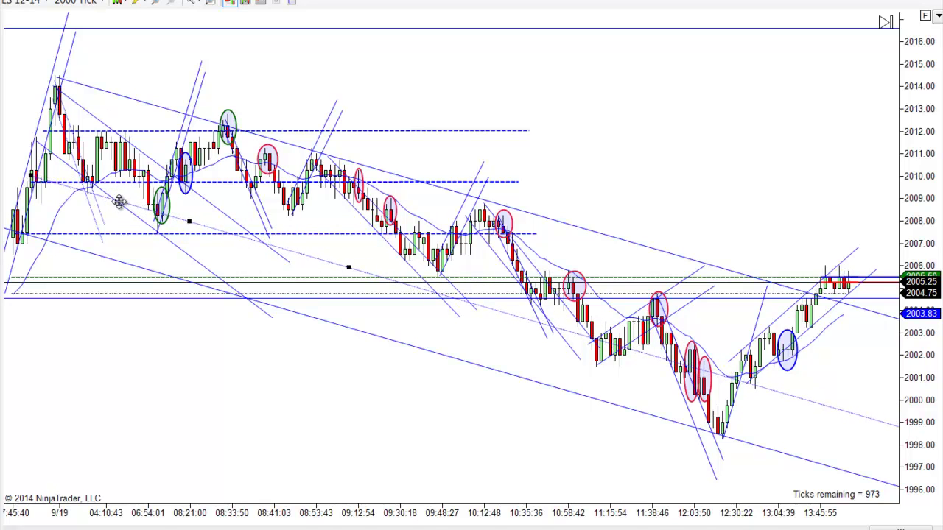
left_click_drag(118, 202, 116, 178)
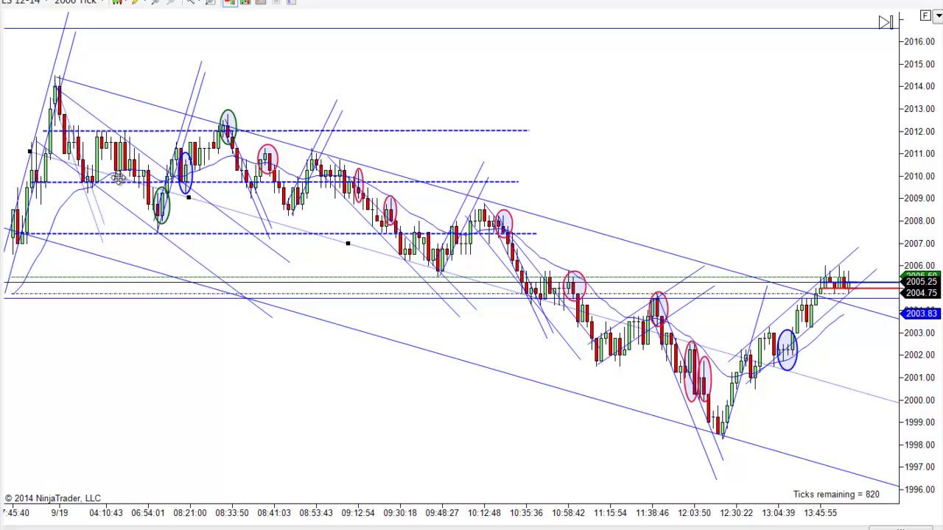
left_click_drag(118, 177, 118, 179)
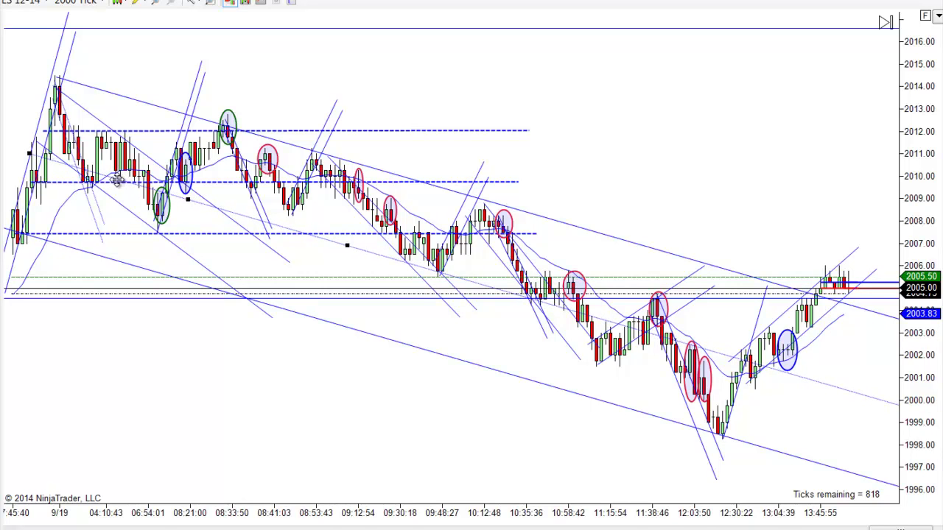
left_click(667, 130)
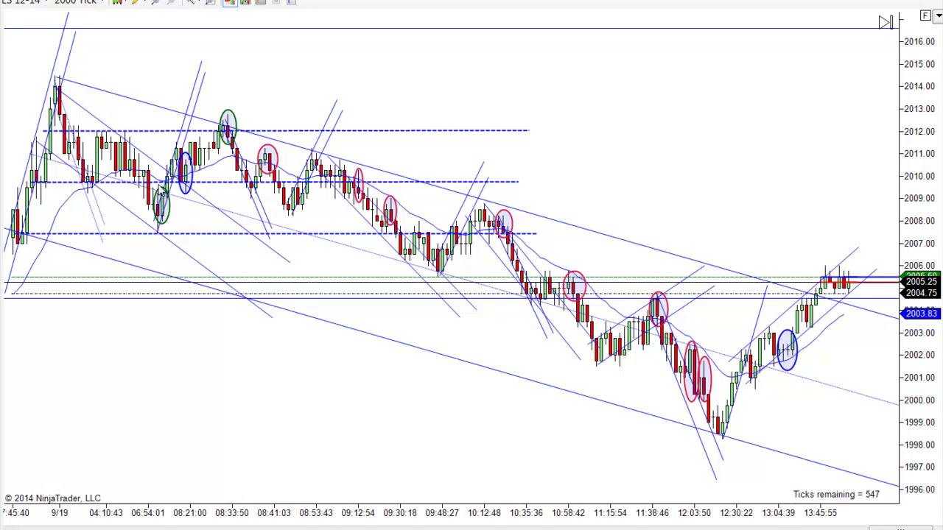
Step: Adjust the position of the short descending trend line that starts at the session high
left_click_drag(163, 215, 164, 212)
left_click(89, 114)
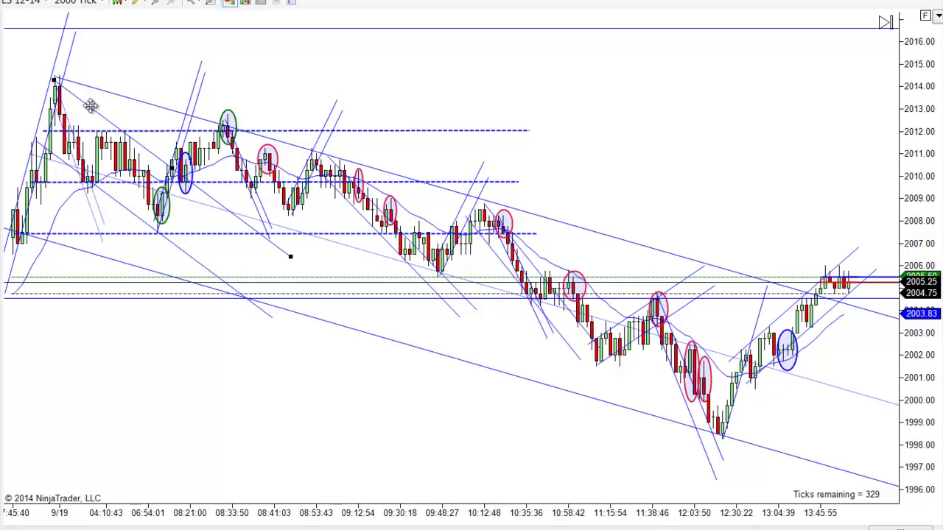
left_click_drag(88, 113, 88, 108)
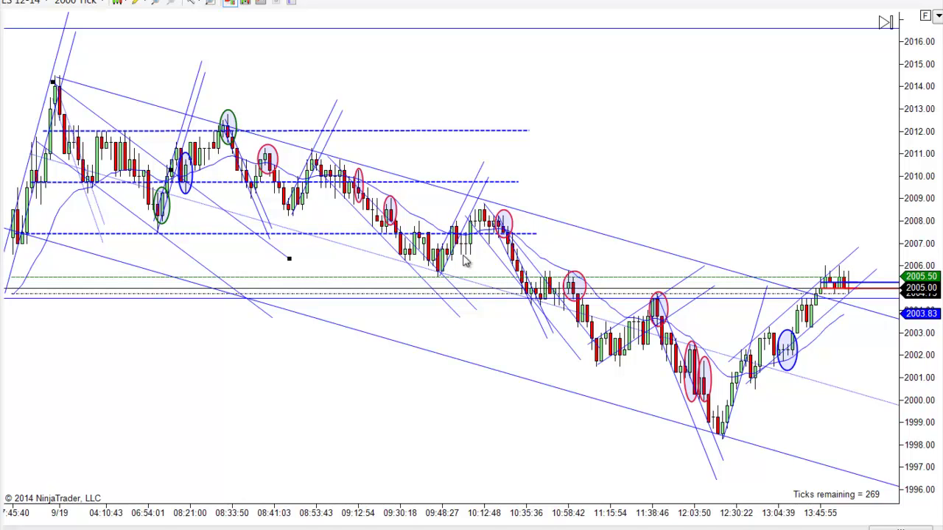
left_click(321, 380)
Step: Remove the two short parallel descending trend lines between the session high and the 08:33 swing
left_click(88, 108)
left_click_drag(87, 110, 158, 221)
key("ctrl+z")
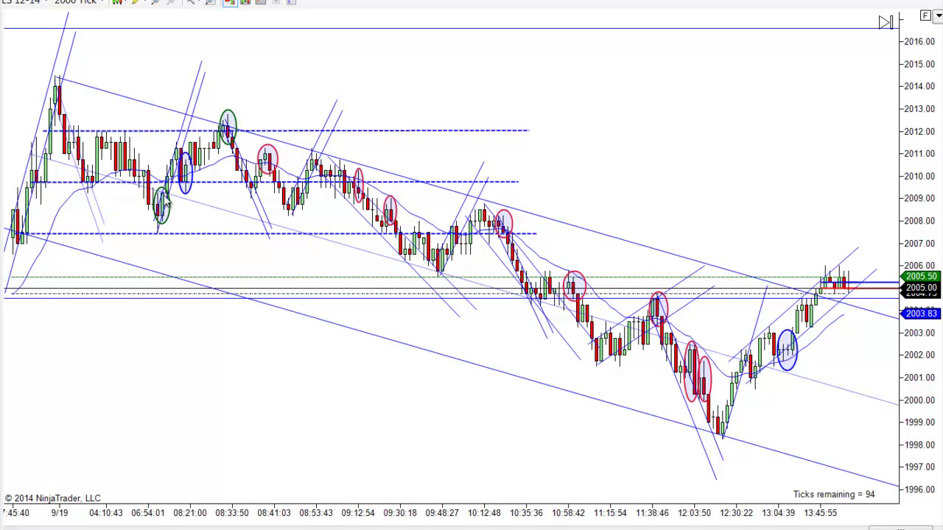
Step: Examine the earlier price swings and circled setups inside the descending channel at a larger scale
scroll(205, 257, "up", 2)
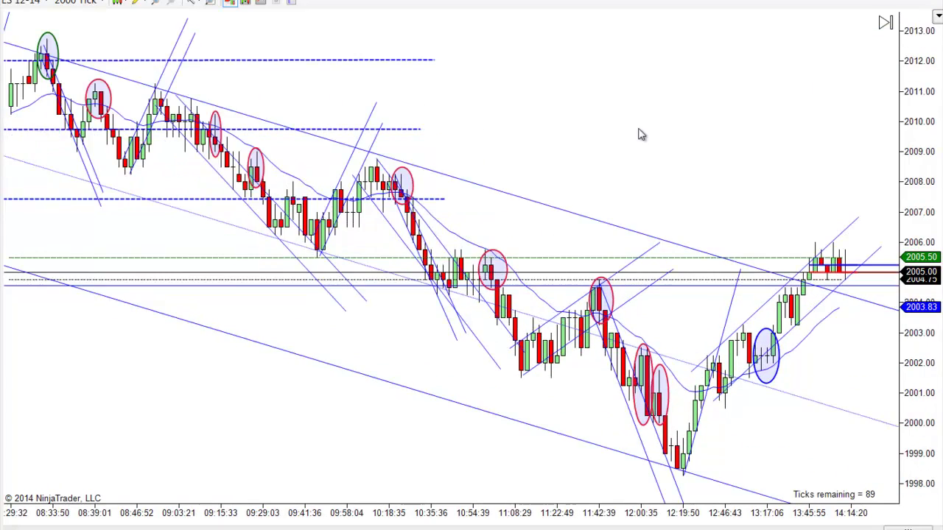
scroll(892, 211, "up", 10)
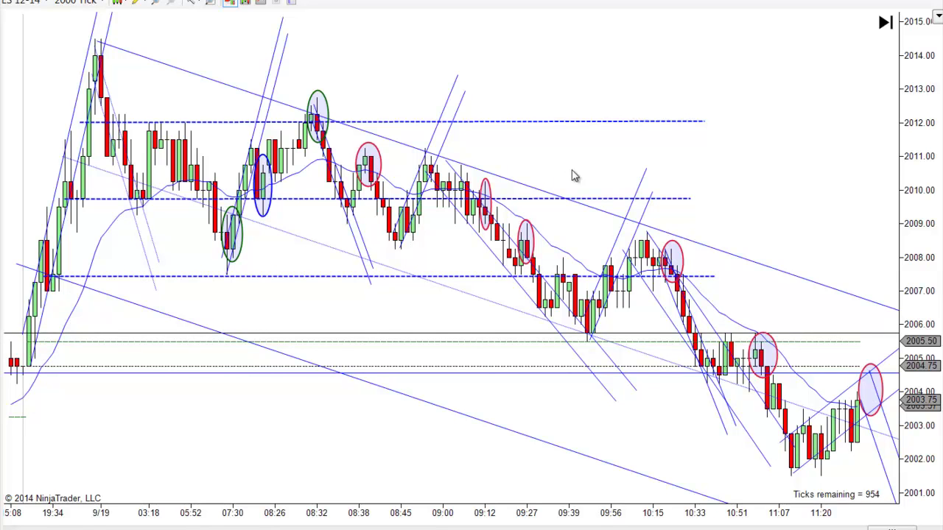
scroll(591, 171, "up", 1)
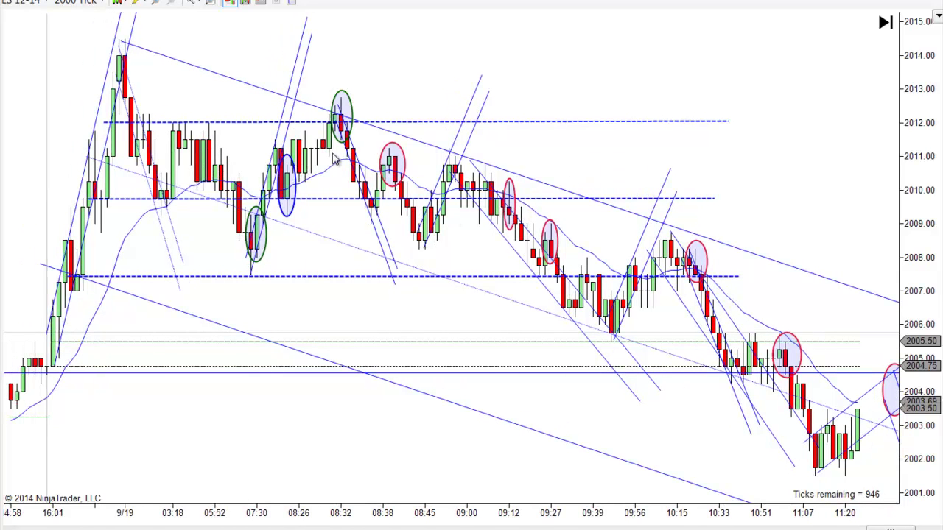
scroll(486, 80, "up", 3)
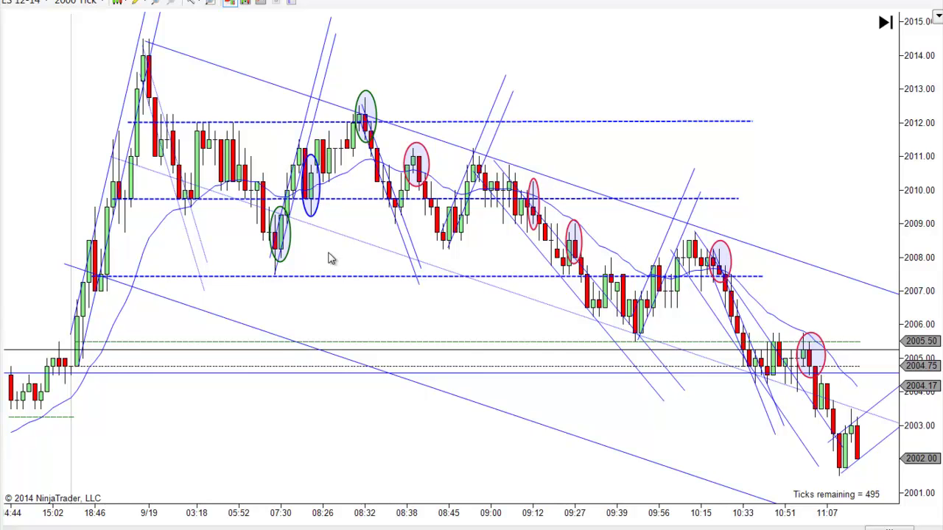
left_click_drag(461, 74, 498, 73)
scroll(681, 169, "up", 1)
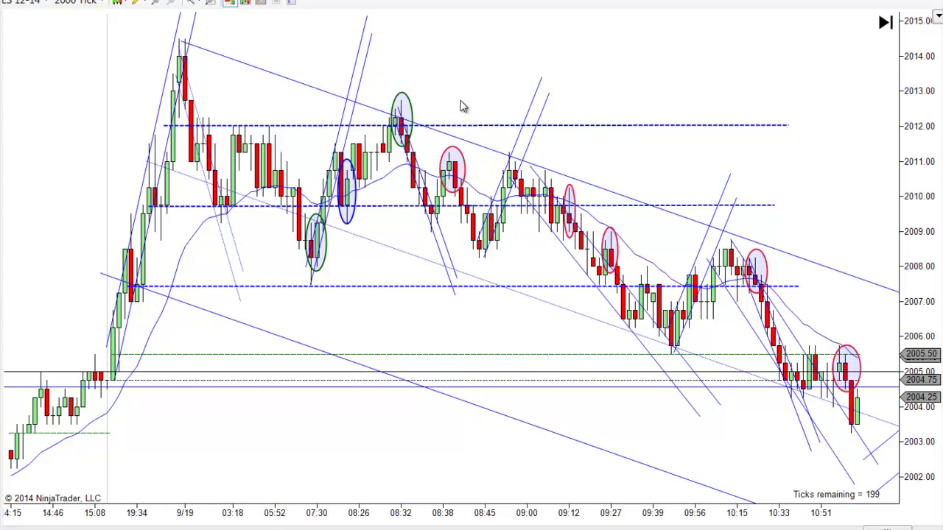
scroll(491, 111, "up", 1)
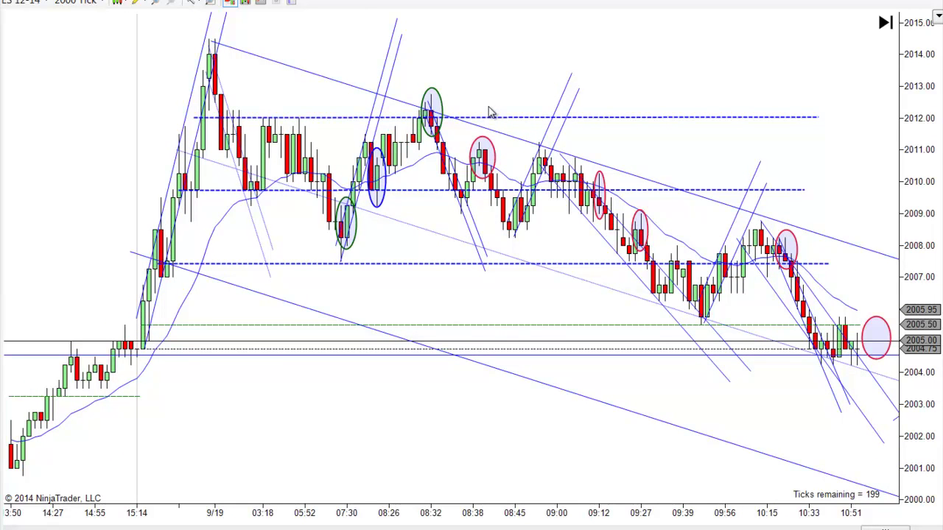
scroll(518, 100, "down", 1)
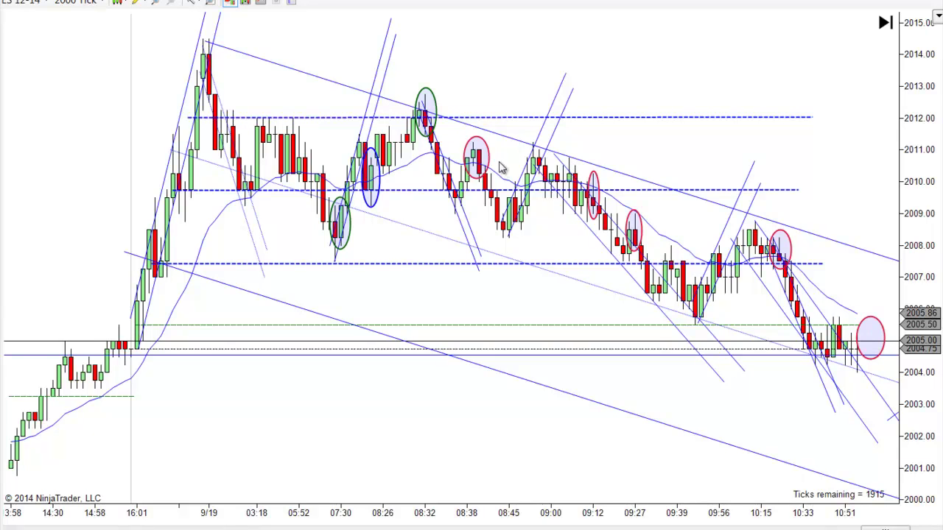
Step: Place a copy of the 08:38 crimson ellipse over the consolidation near 09:00, widened to enclose it, with a DarkMagenta outline
left_click(478, 157)
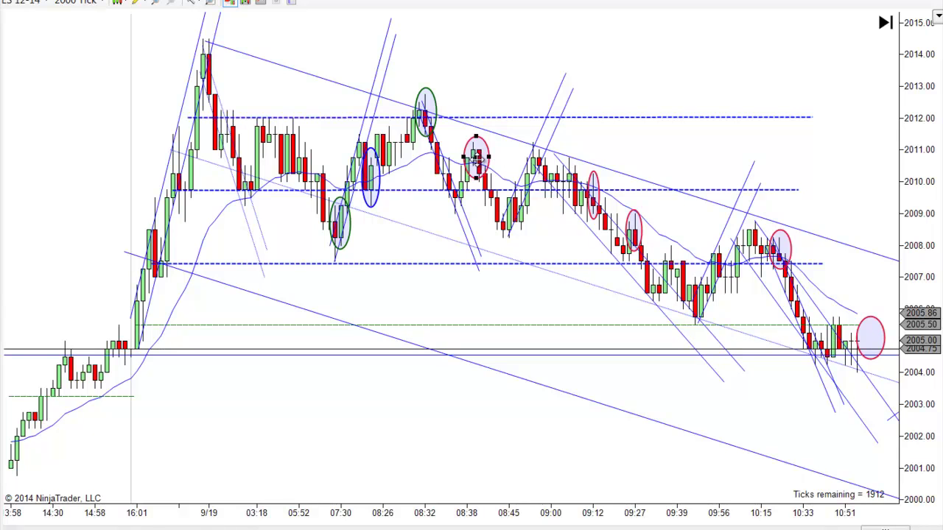
left_click_drag(476, 157, 582, 174)
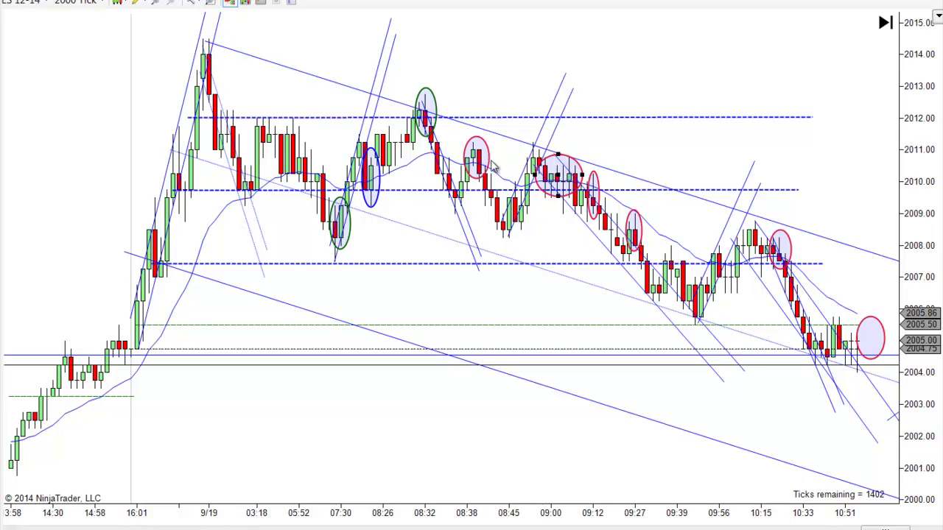
double_click(554, 178)
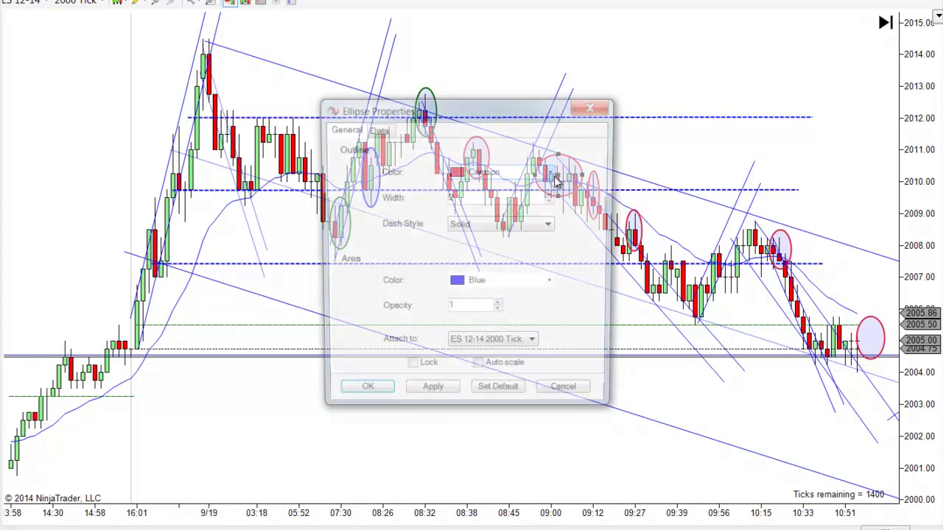
left_click(553, 172)
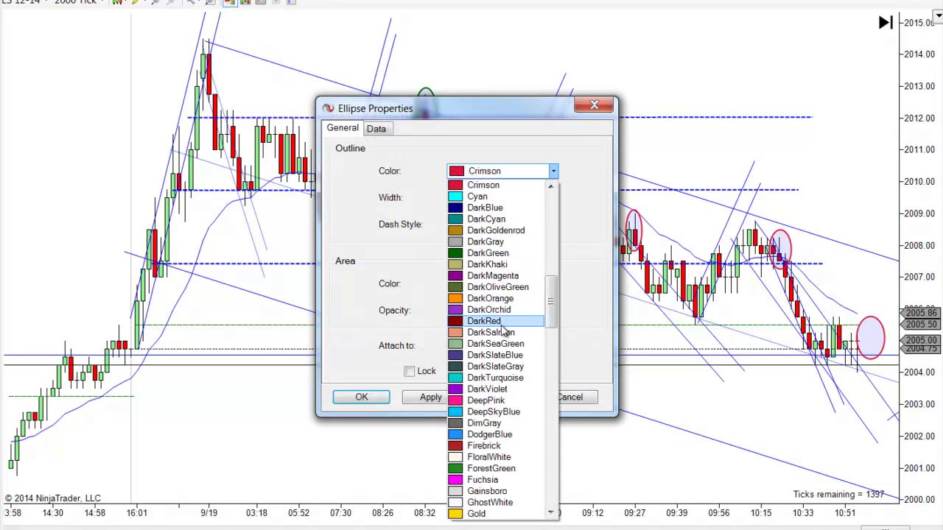
left_click(491, 277)
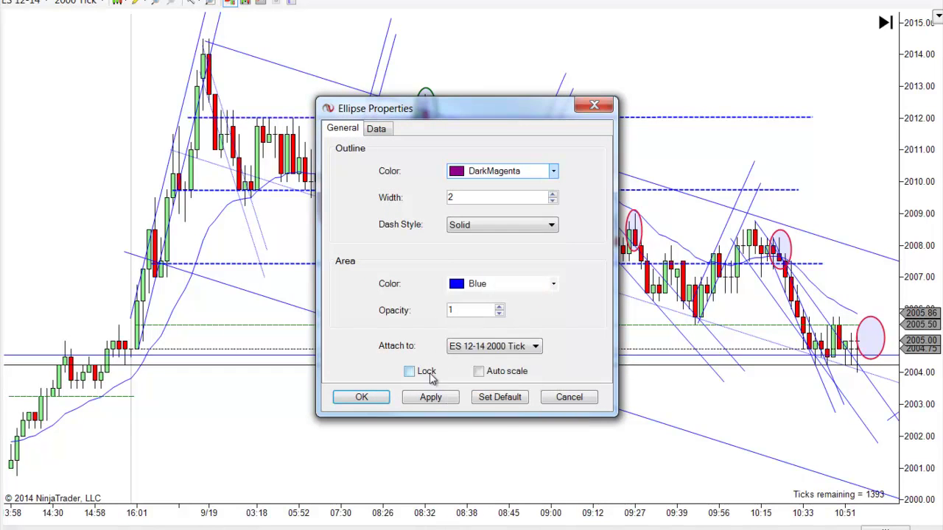
left_click(431, 398)
left_click(361, 398)
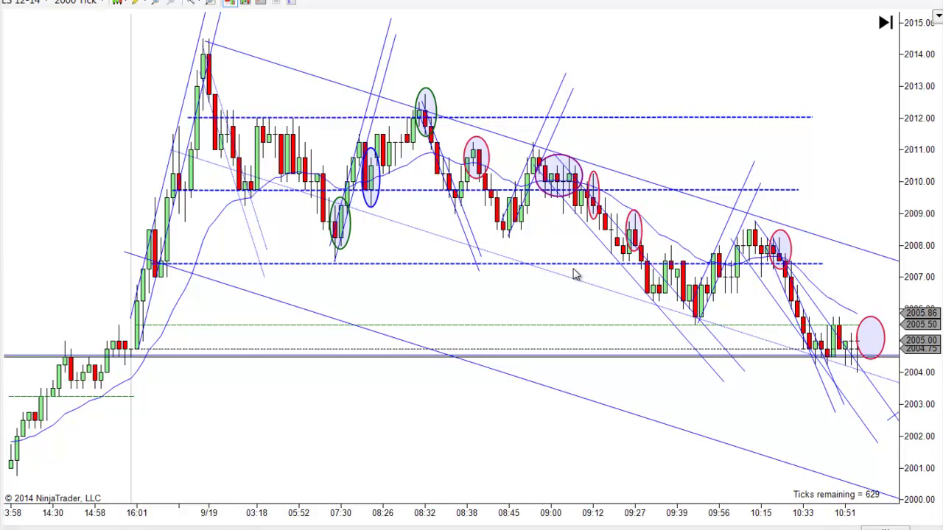
Step: Move the lowest dashed horizontal level up to 2007.50, in line with the 07:30 swing low
left_click(543, 266)
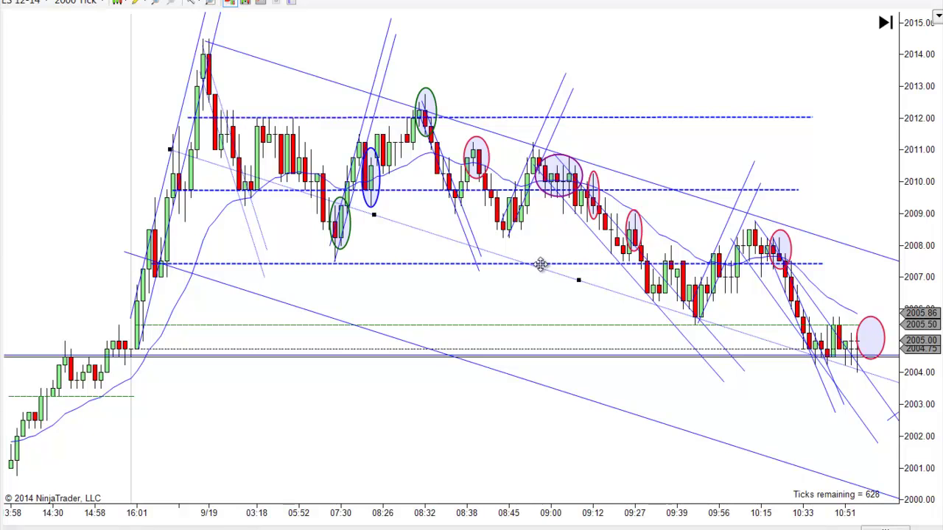
left_click(501, 264)
left_click_drag(501, 265, 501, 262)
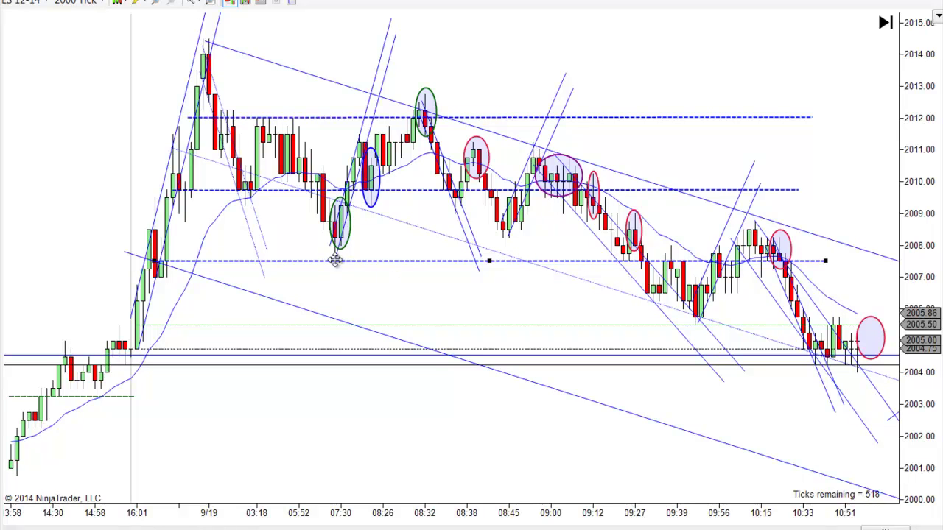
left_click(501, 301)
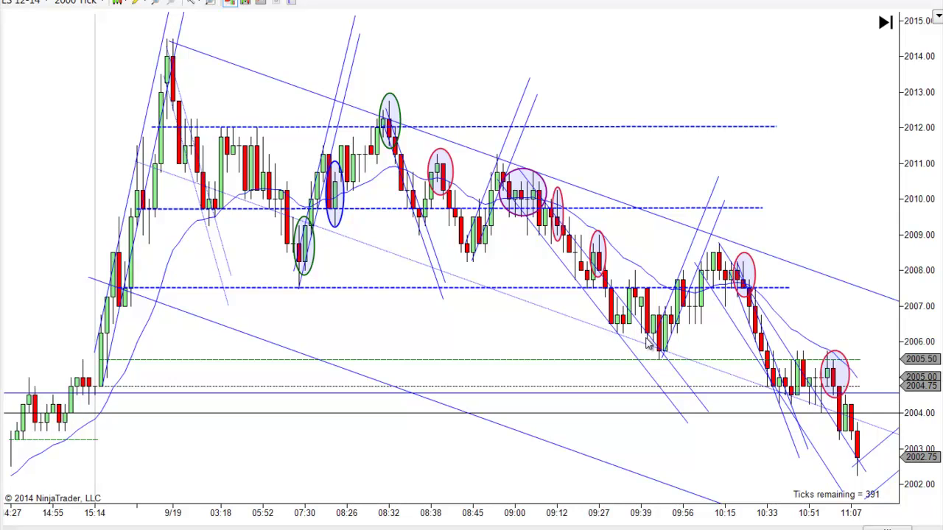
Step: Move the crimson ellipse near 10:15 clear of the price bars, then return it over the setup
scroll(450, 476, "up", 5)
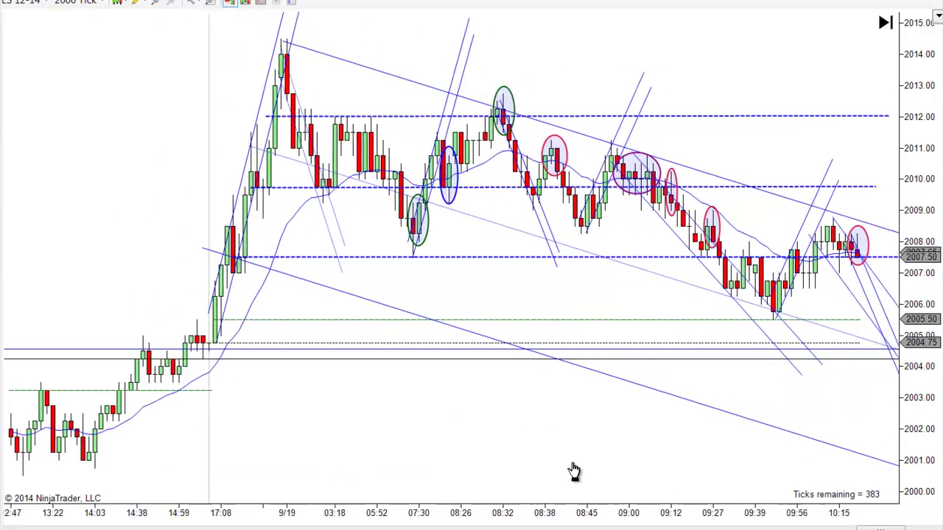
scroll(636, 468, "up", 3)
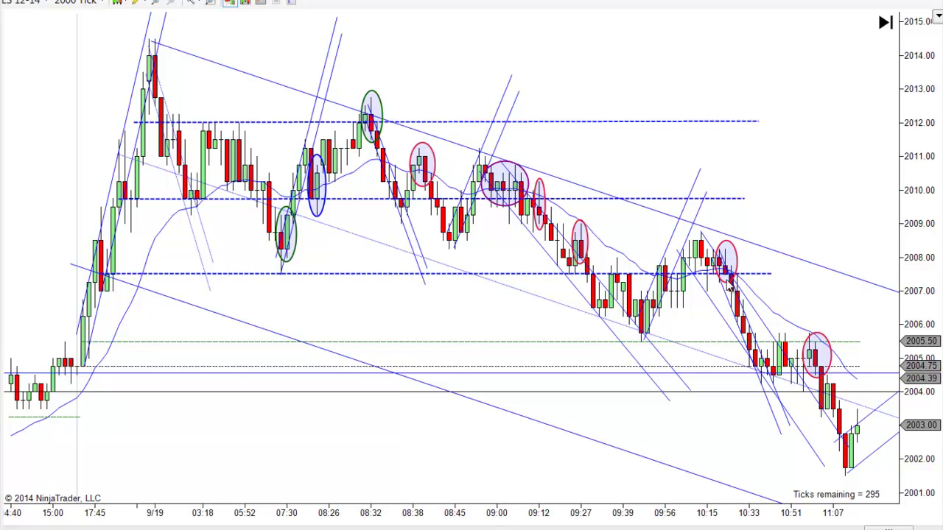
left_click(736, 261)
left_click_drag(725, 264, 811, 195)
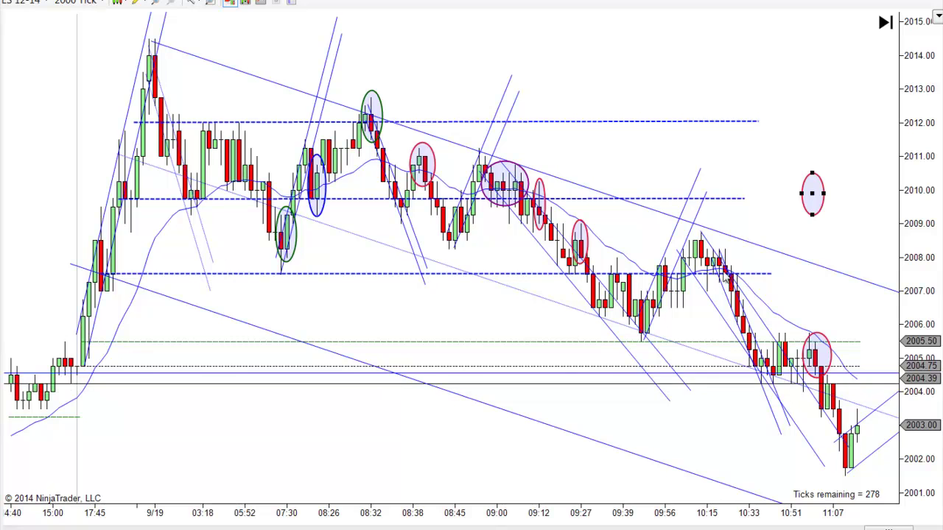
left_click(701, 285)
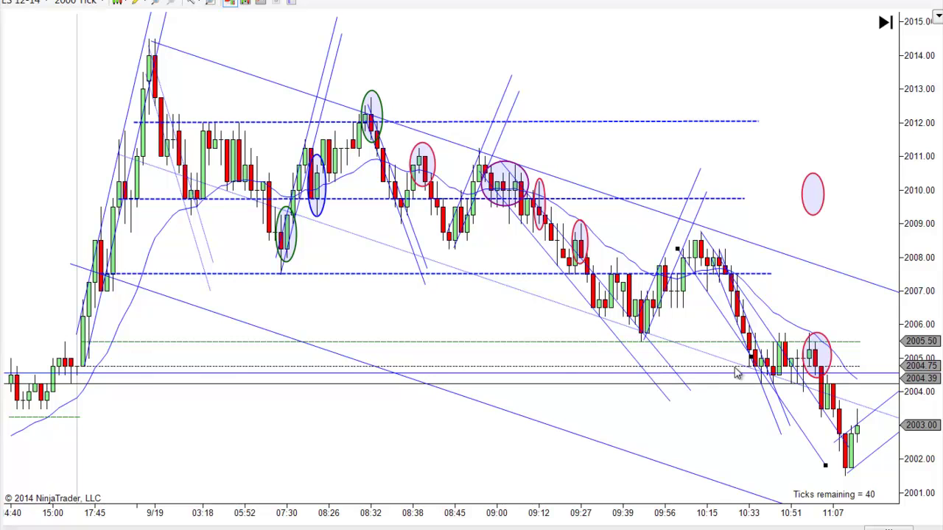
left_click(811, 203)
left_click_drag(807, 194, 726, 266)
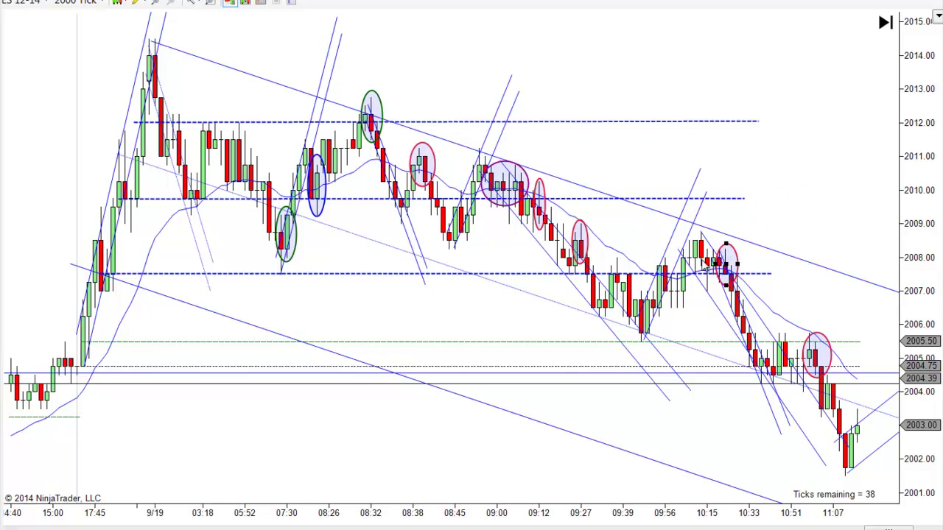
Step: Examine the circled setups and price swings across the descending channel, from the session high to the latest bars
scroll(640, 296, "right", 3)
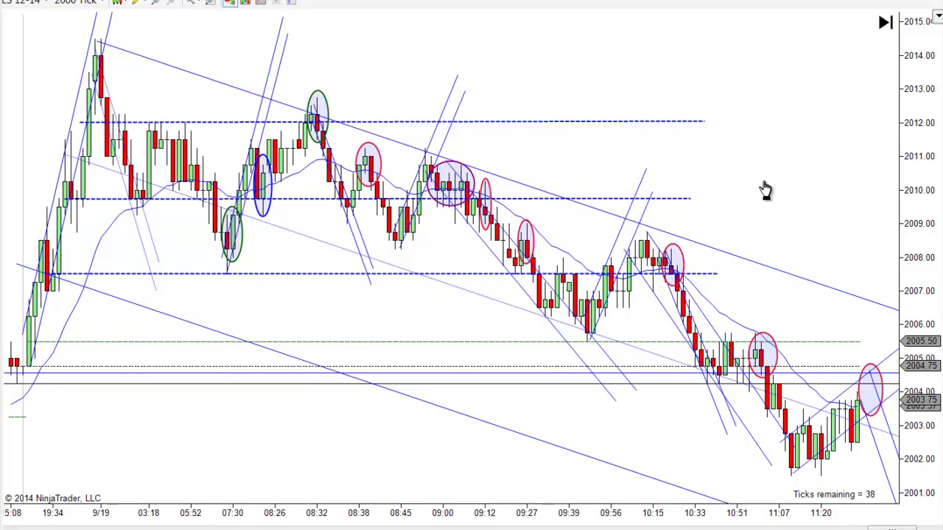
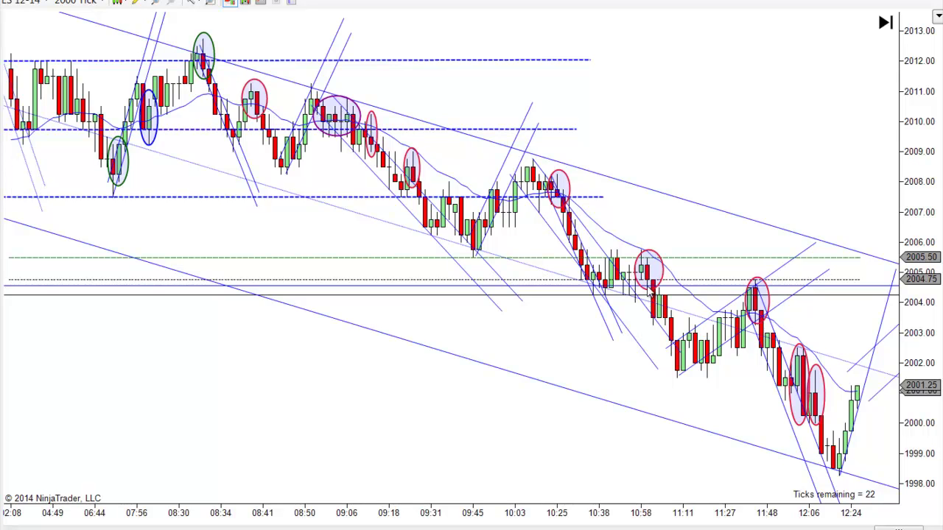
left_click_drag(652, 292, 651, 267)
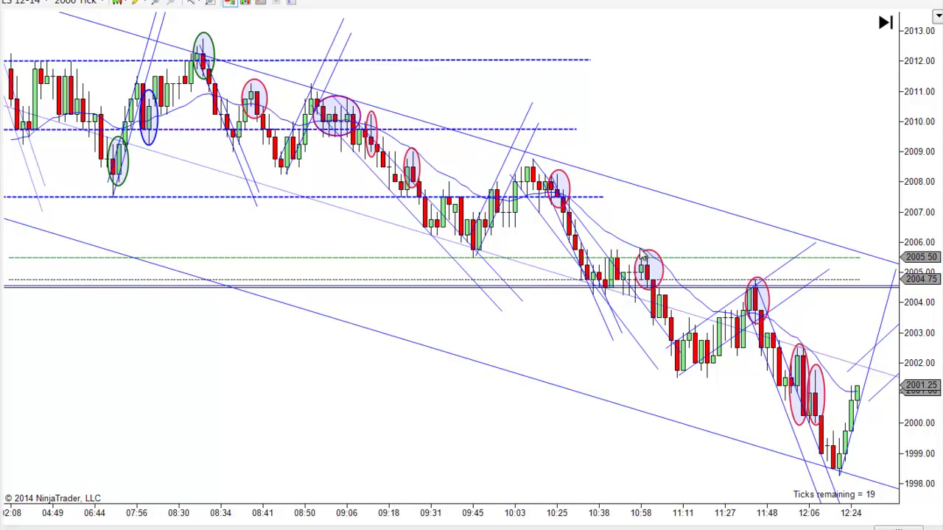
key("ctrl+z")
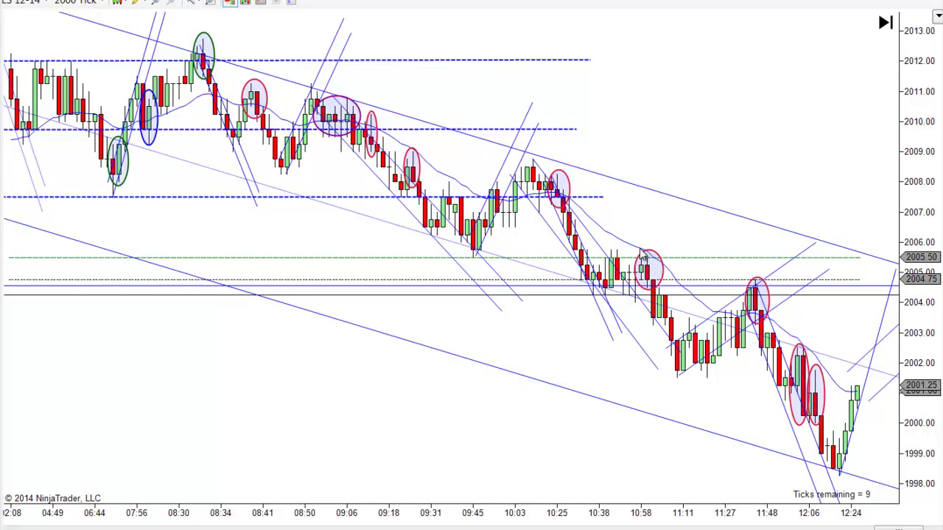
key("ctrl+y")
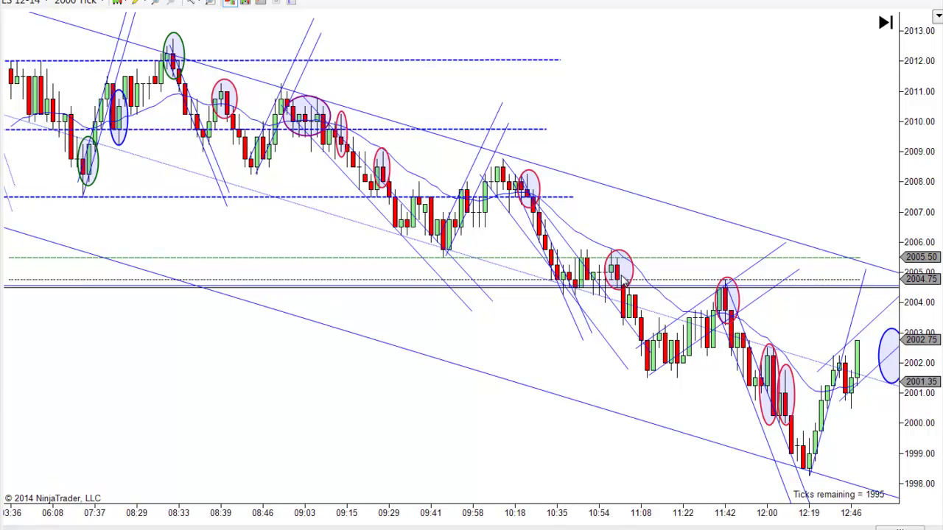
left_click_drag(526, 331, 649, 347)
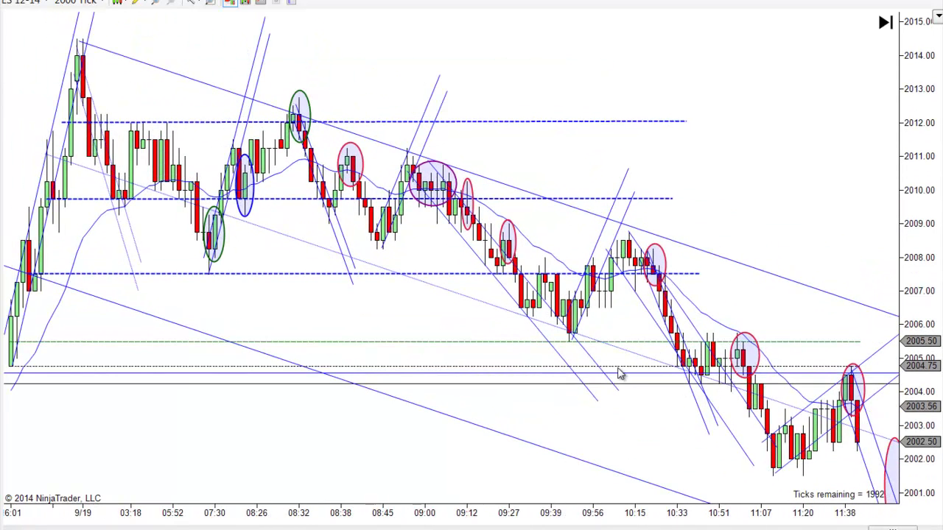
left_click_drag(354, 450, 432, 426)
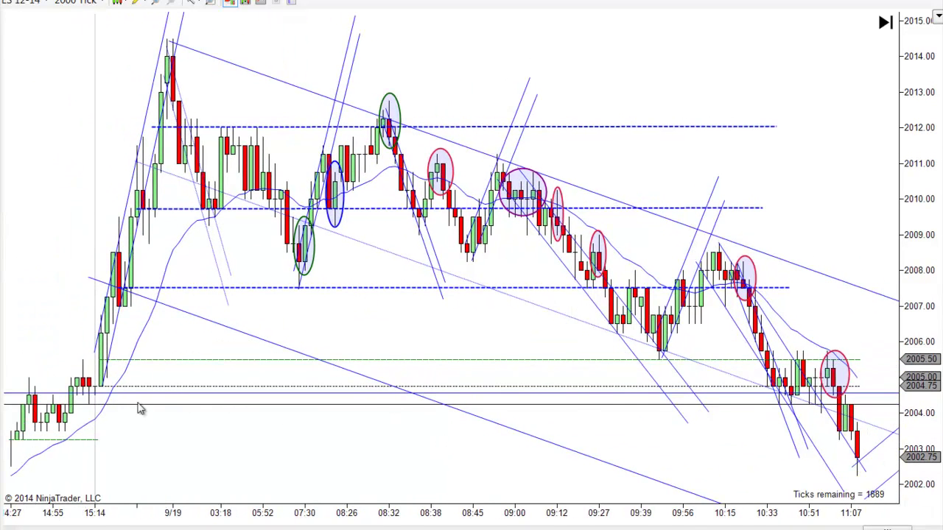
left_click_drag(360, 452, 486, 468)
left_click_drag(391, 443, 481, 451)
left_click_drag(537, 453, 277, 407)
scroll(277, 408, "down", 2)
scroll(530, 390, "down", 8)
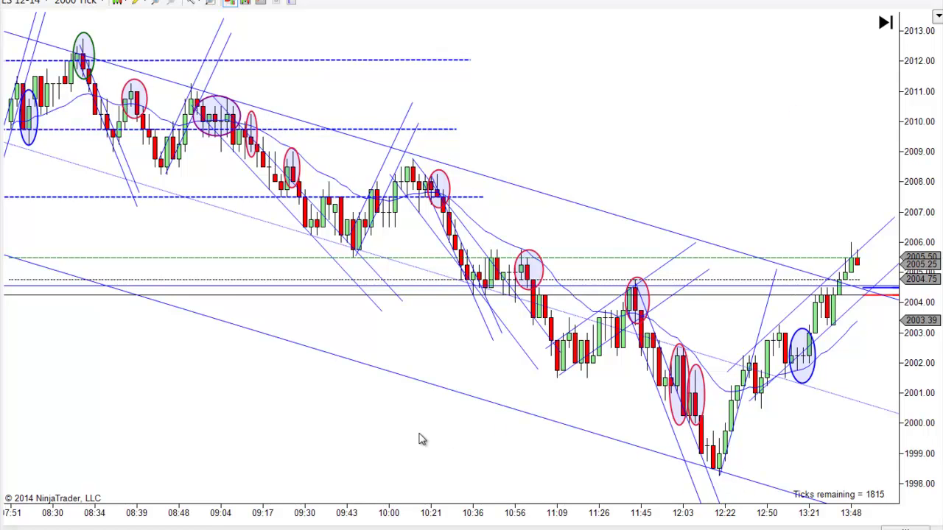
scroll(482, 448, "up", 3)
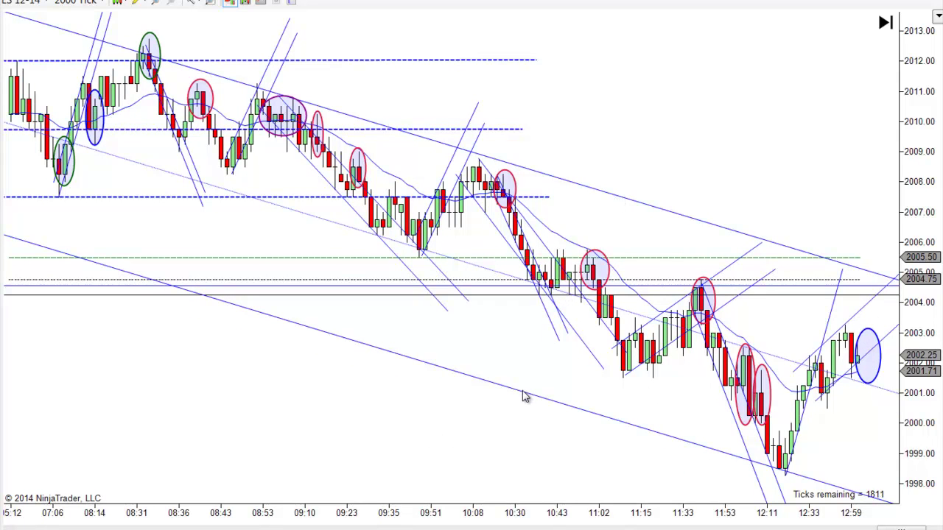
left_click_drag(416, 447, 345, 422)
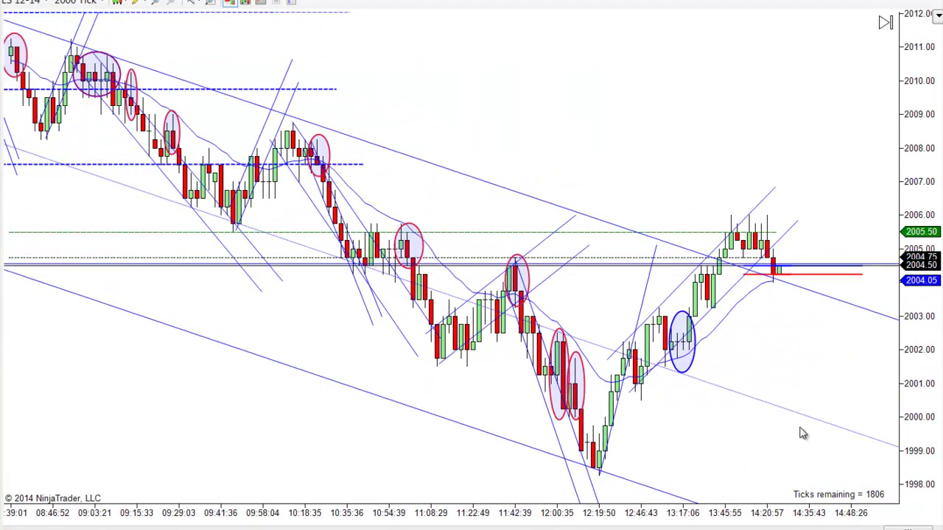
left_click_drag(767, 455, 754, 474)
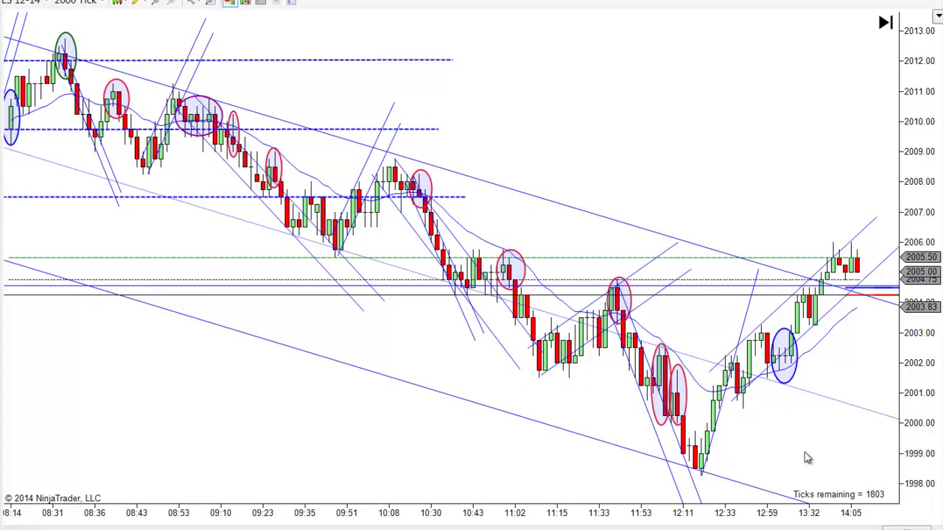
Step: Draw a blue arrow line from the swing high near 2002.50 down to the channel low near 1998.50
left_click(137, 3)
left_click(177, 116)
left_click(617, 281)
left_click(644, 392)
left_click_drag(639, 361, 678, 431)
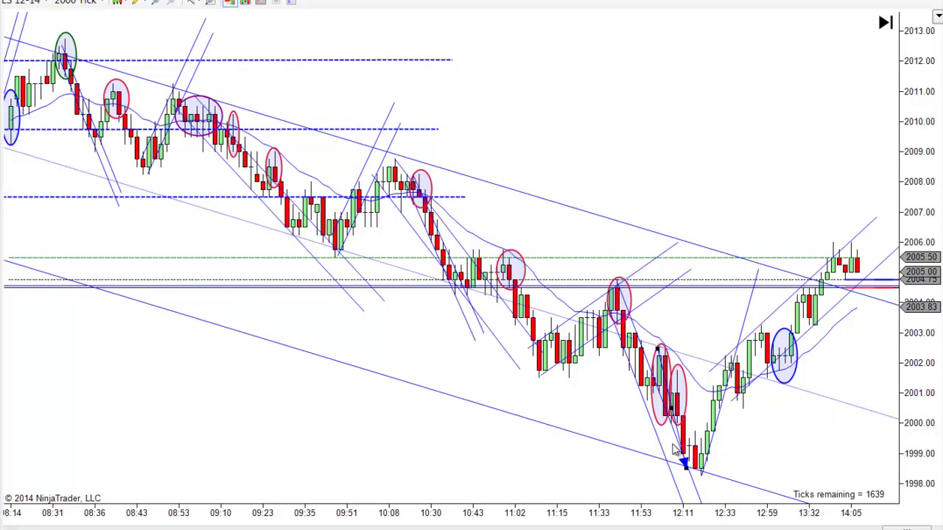
Step: Move the arrow to start at the session high and extend its tip to the 07:30 swing low
left_click_drag(677, 424, 211, 244)
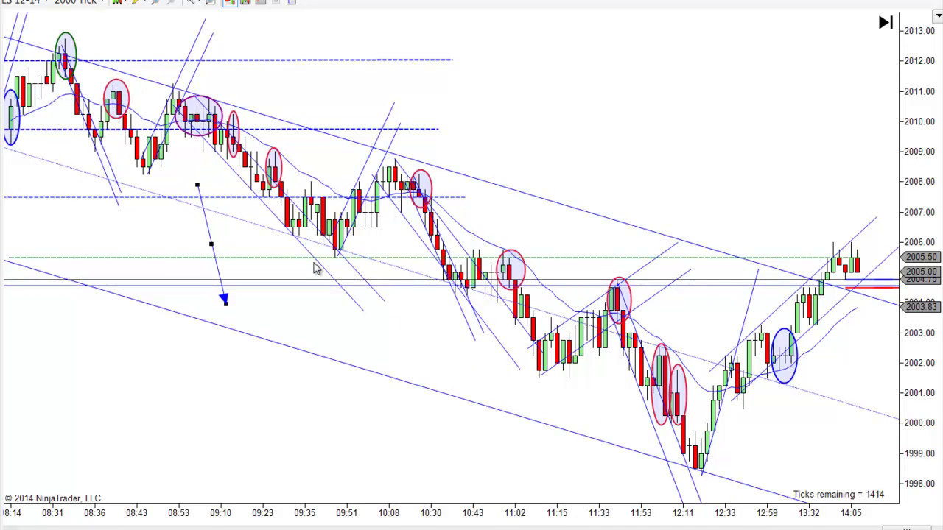
left_click_drag(380, 419, 572, 444)
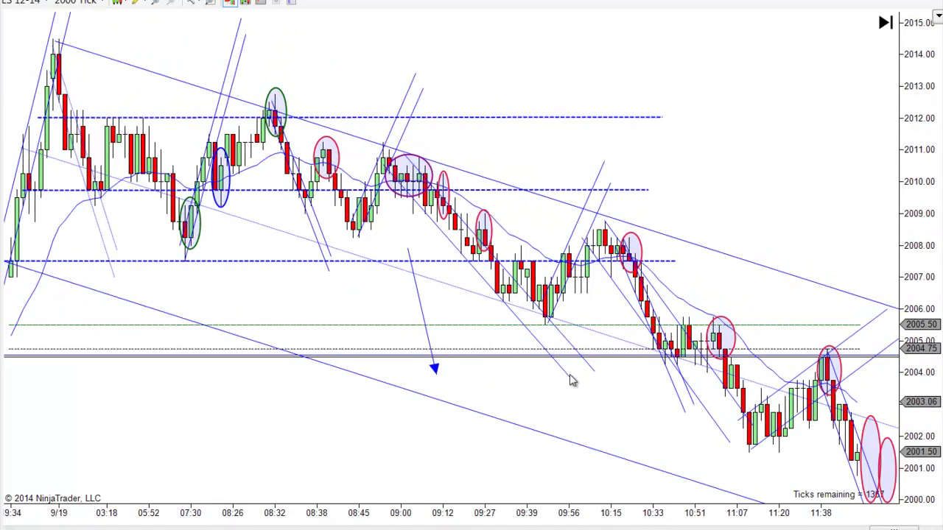
left_click_drag(567, 409, 593, 379)
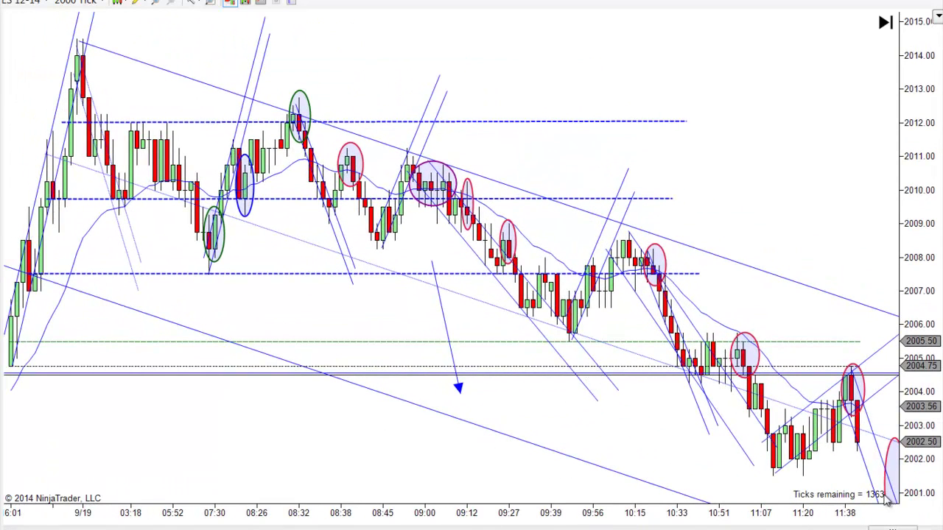
left_click_drag(444, 317, 99, 93)
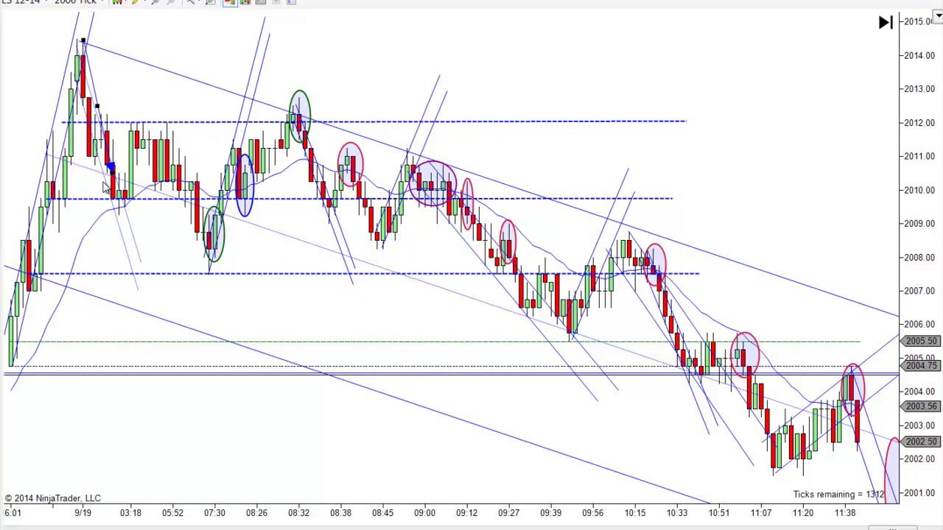
mouse_move(112, 168)
left_mouse_down()
mouse_move(169, 214)
mouse_move(210, 270)
left_mouse_up()
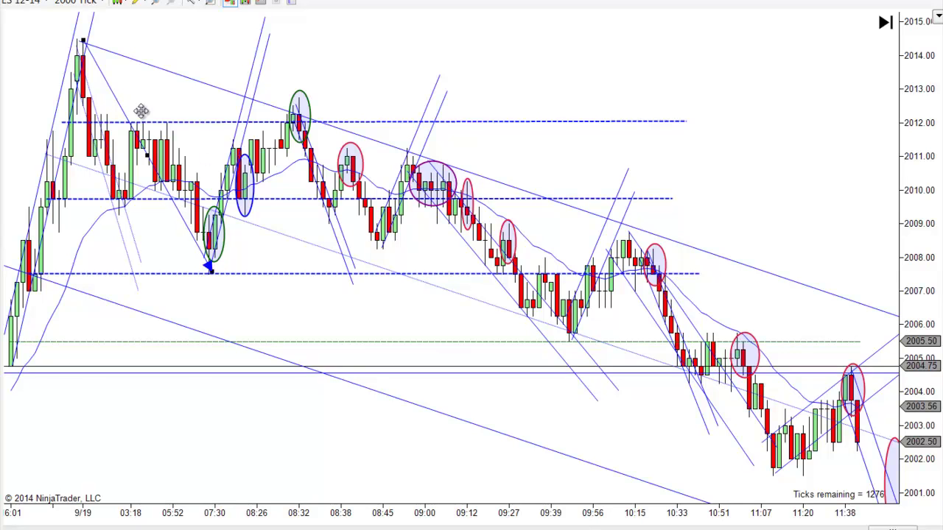
Step: Compare the drop from the 11:42 swing high to the 12:19 low using the arrow, then remove the arrow
mouse_move(148, 125)
left_mouse_down()
mouse_move(629, 337)
mouse_move(679, 325)
left_mouse_up()
mouse_move(684, 205)
left_mouse_down()
mouse_move(556, 160)
mouse_move(382, 254)
mouse_move(379, 272)
mouse_move(410, 285)
mouse_move(534, 413)
mouse_move(563, 389)
mouse_move(593, 392)
left_mouse_up()
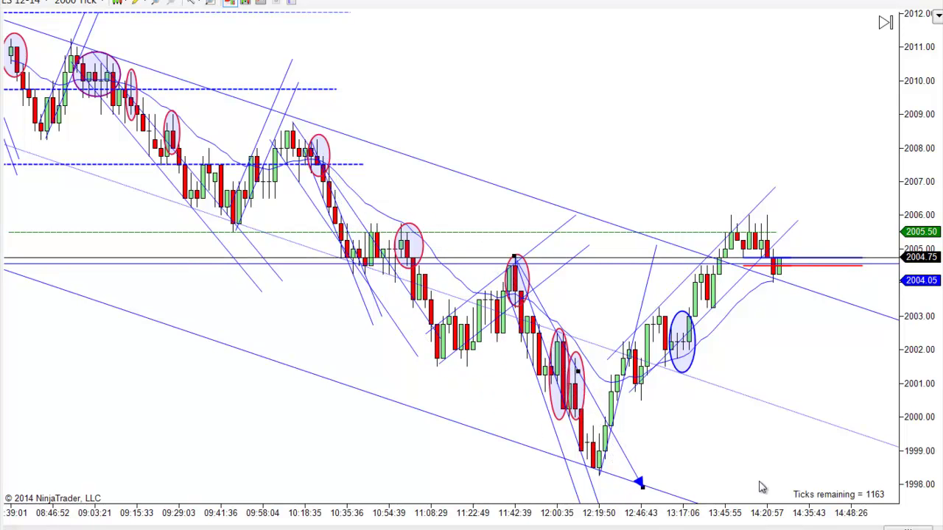
left_click_drag(900, 363, 924, 412)
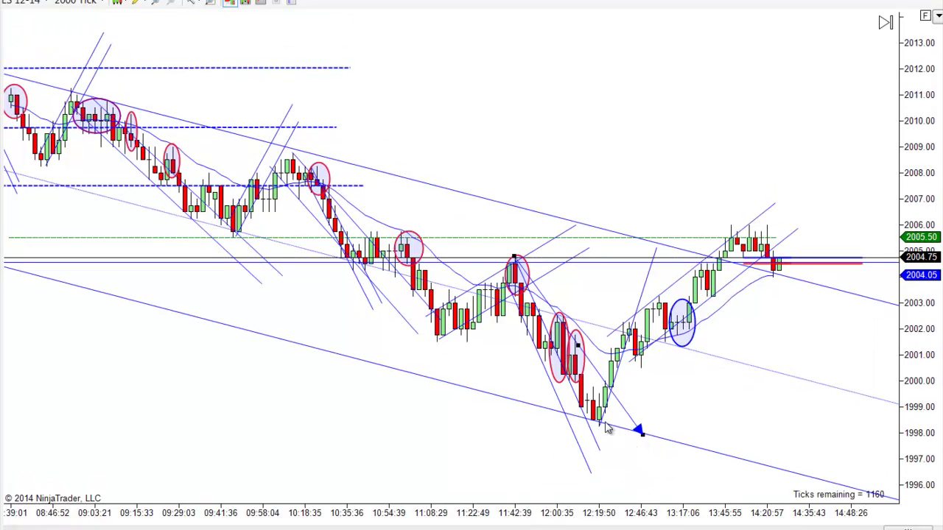
mouse_move(639, 432)
left_mouse_down()
mouse_move(543, 353)
mouse_move(589, 414)
left_mouse_up()
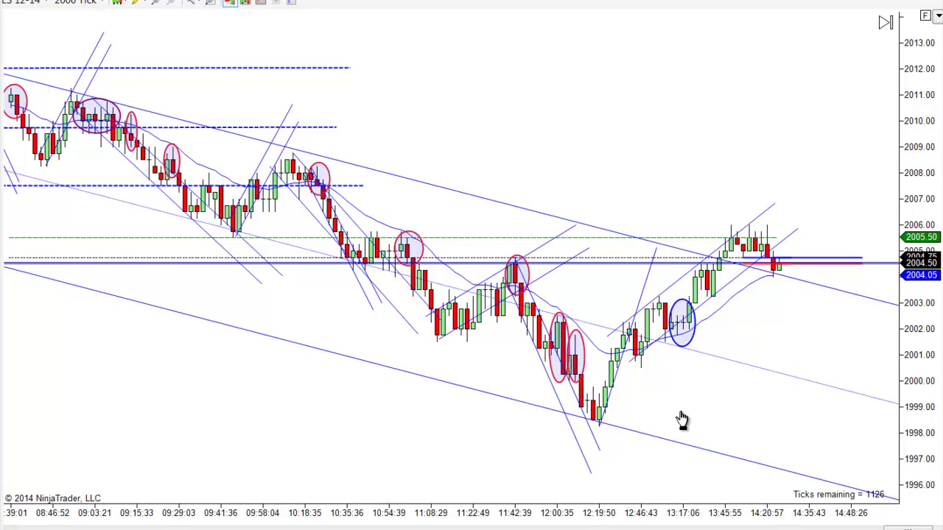
left_click_drag(682, 418, 726, 412)
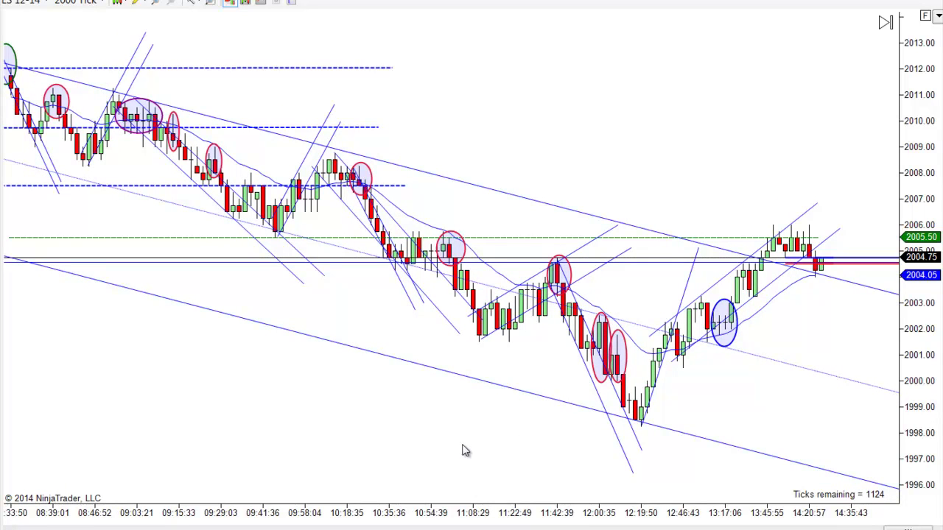
Step: Examine the descending channel from the 9/19 session high through the circled pullbacks to the latest bars around 14:27
left_click_drag(440, 448, 554, 441)
scroll(621, 463, "down", 1)
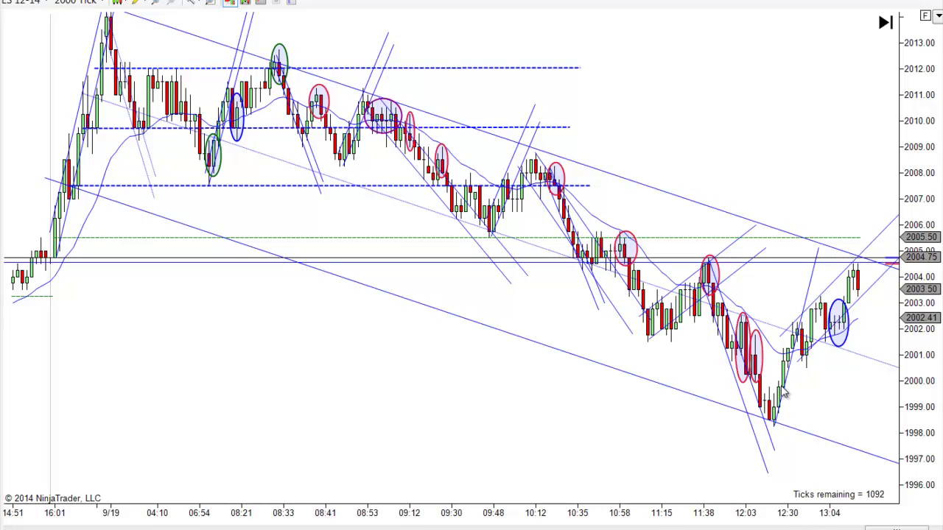
left_click_drag(606, 430, 505, 412)
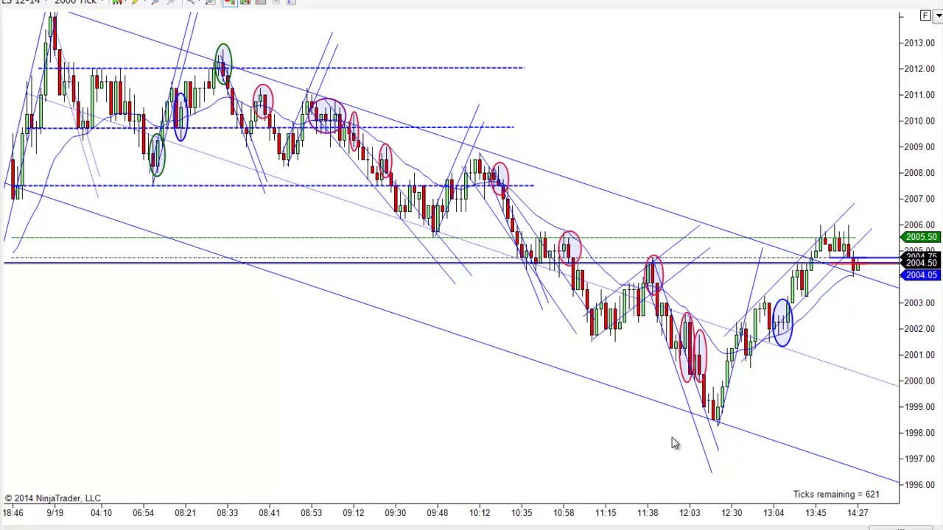
scroll(611, 443, "up", 2)
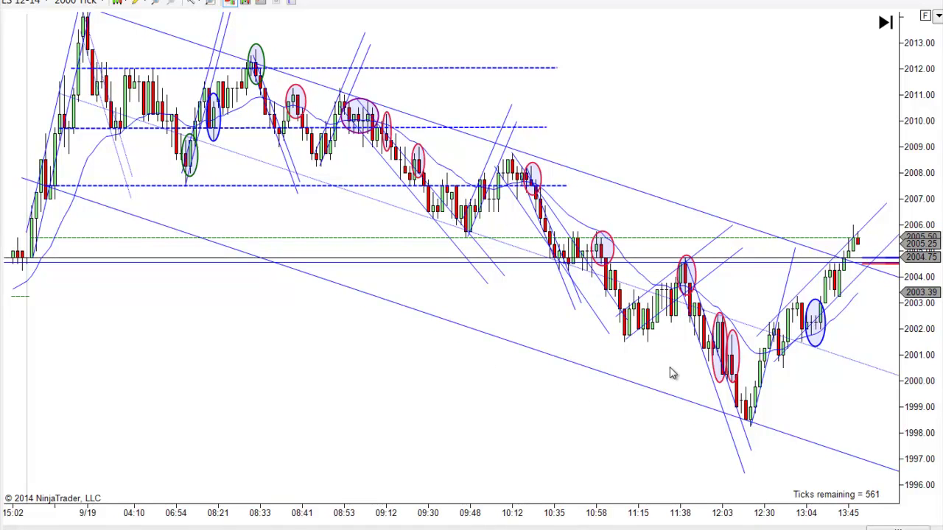
scroll(538, 414, "down", 1)
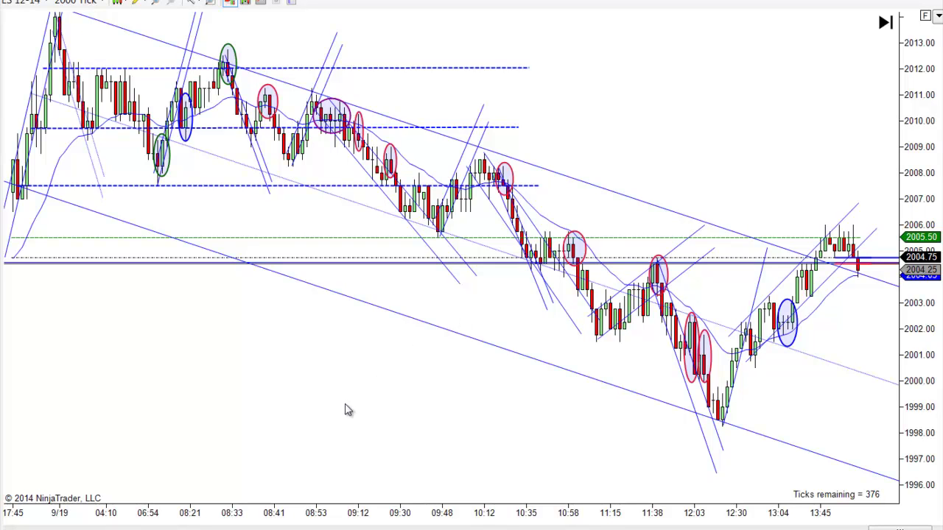
left_click_drag(352, 408, 301, 406)
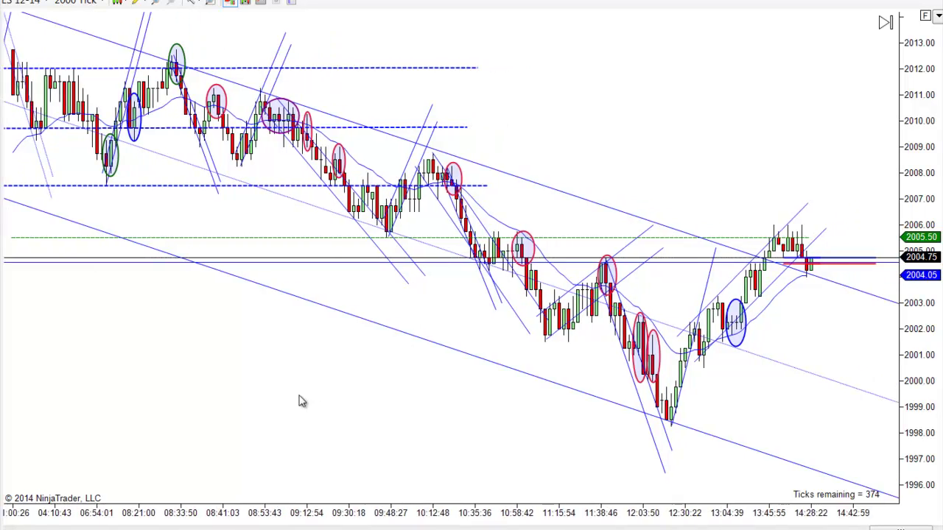
Step: Review the previous session's price action before the 9/19 open, then return to the latest bars at the channel's upper line
left_click_drag(389, 414, 676, 434)
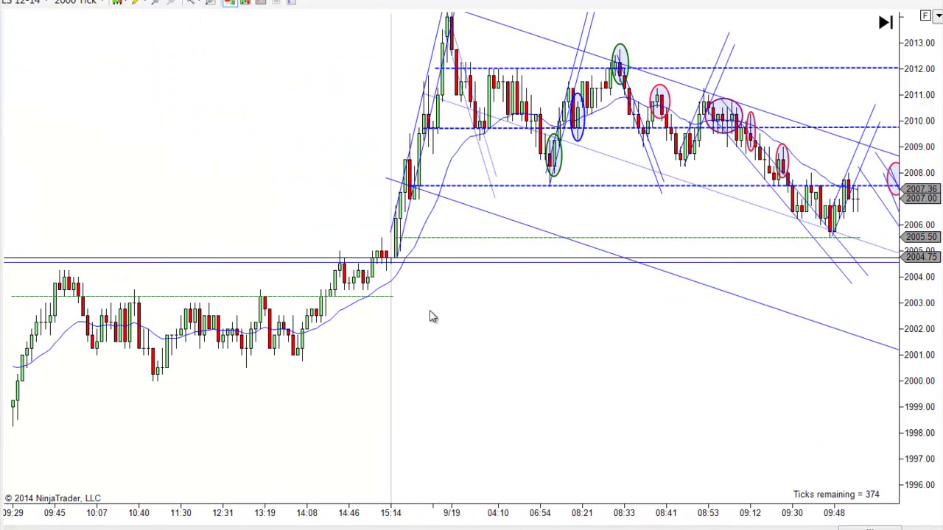
left_click_drag(492, 372, 741, 396)
left_click_drag(408, 456, 263, 418)
left_click_drag(729, 423, 364, 421)
left_click_drag(516, 431, 371, 357)
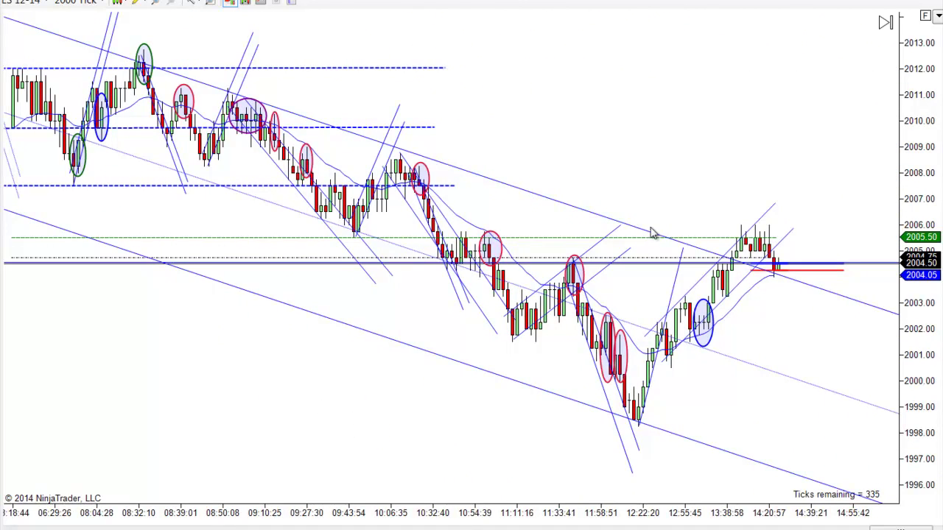
left_click_drag(840, 361, 890, 365)
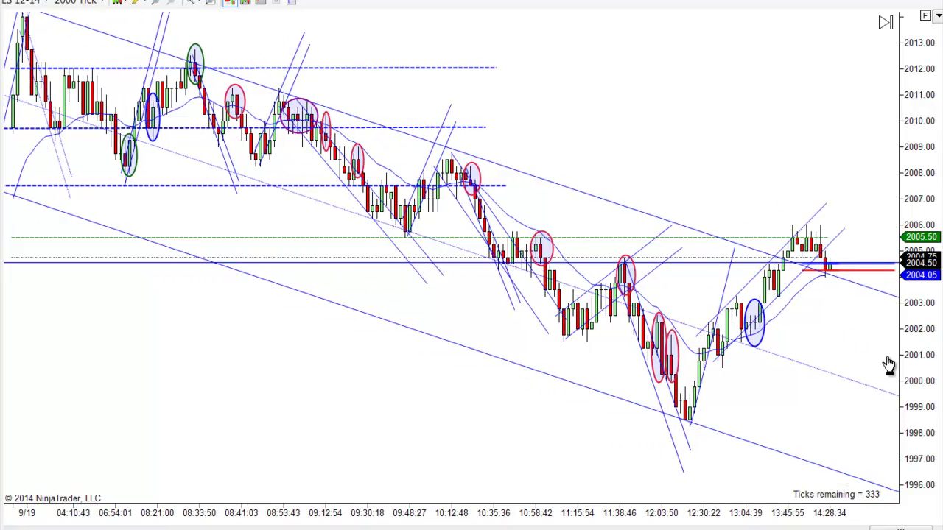
Step: Compare the day's circled setups and trend-line breaks with the preceding afternoon's range and the rally from the 12:19 low
left_click_drag(482, 423, 518, 426)
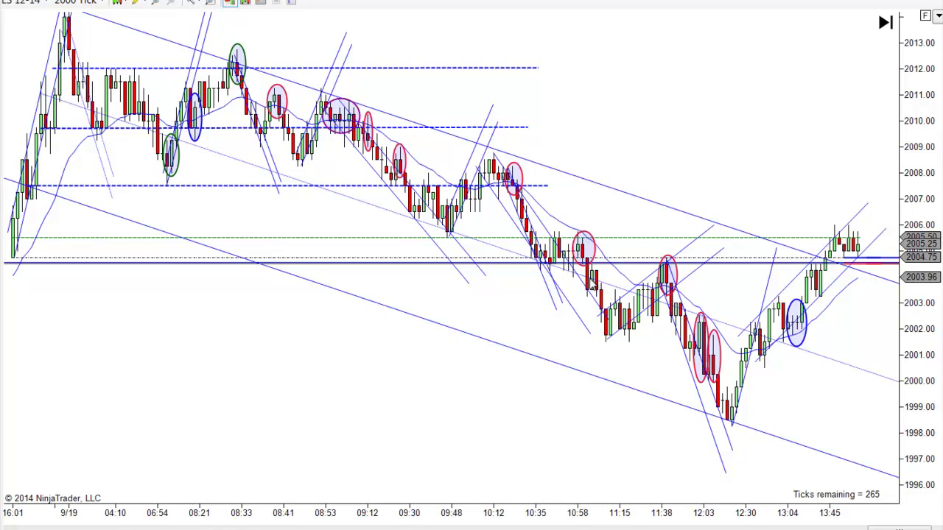
scroll(546, 451, "down", 3)
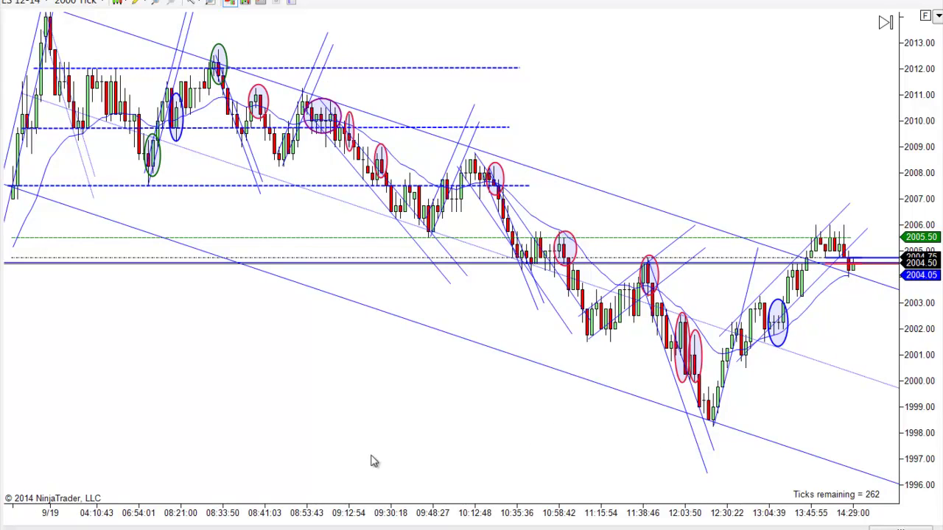
left_click_drag(373, 460, 501, 447)
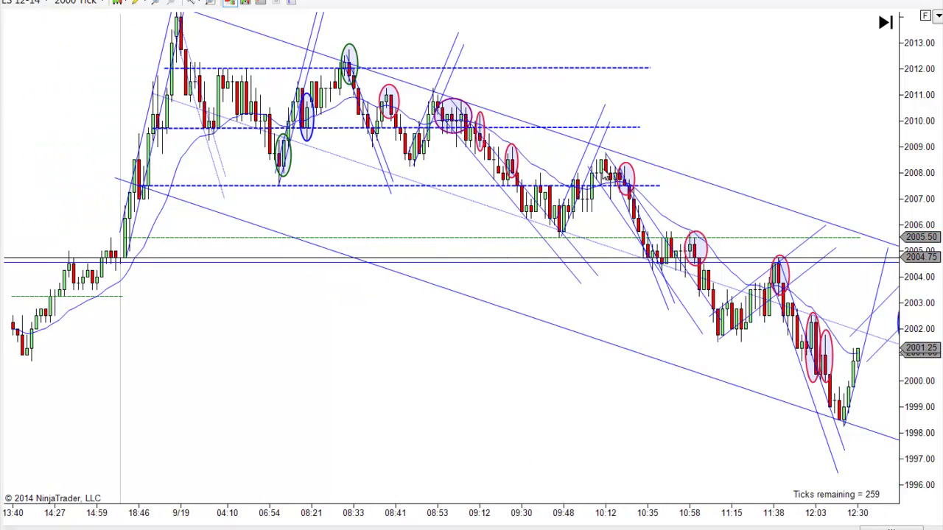
scroll(548, 324, "down", 3)
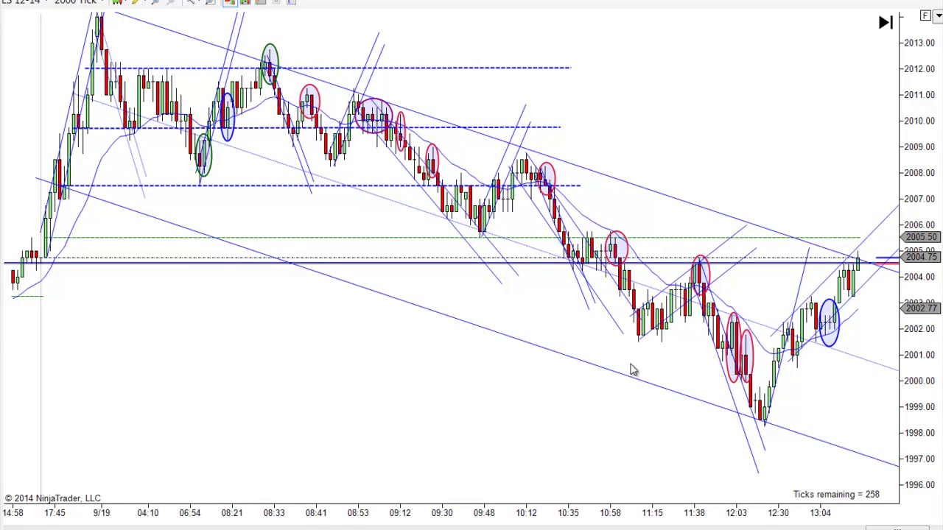
scroll(578, 443, "down", 2)
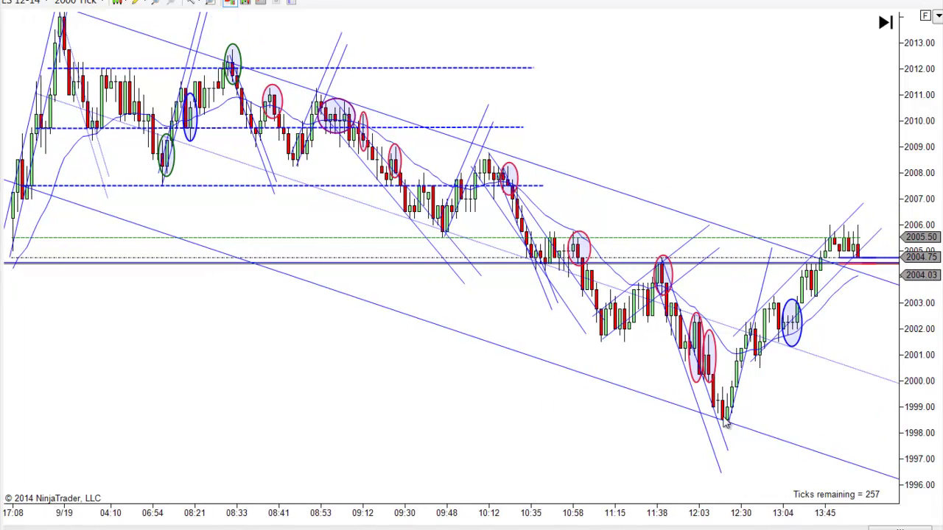
scroll(343, 476, "up", 4)
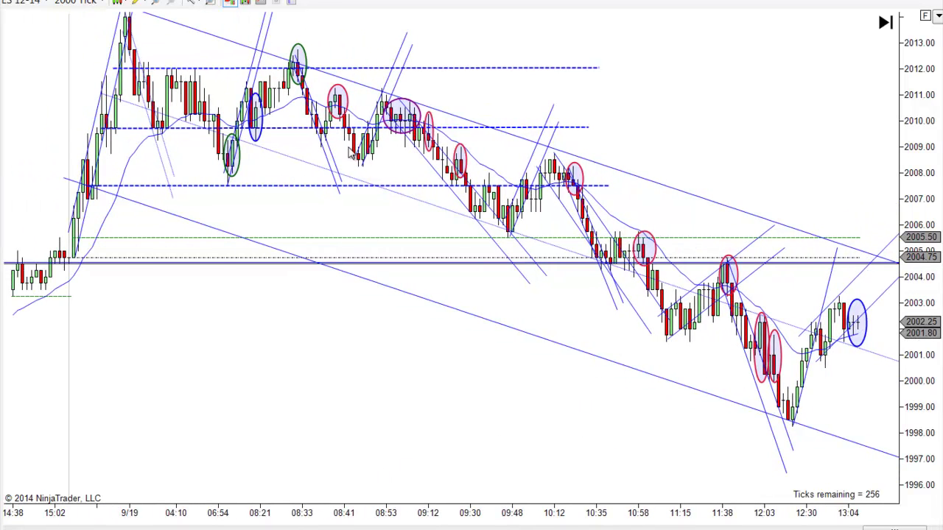
left_click_drag(445, 391, 537, 400)
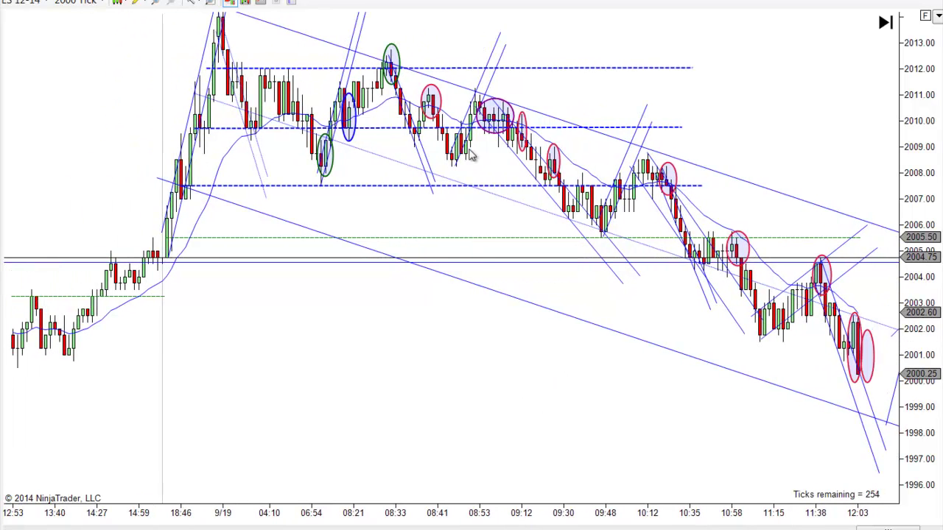
left_click_drag(257, 390, 310, 402)
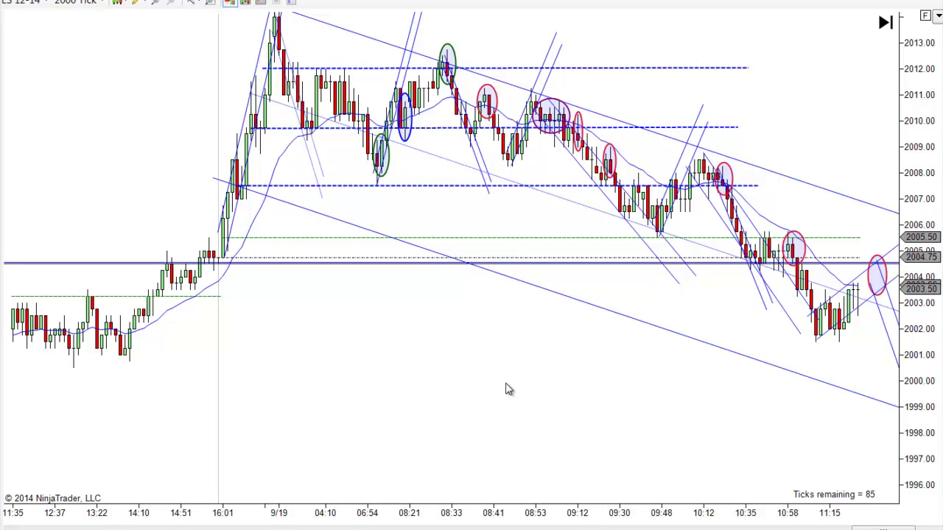
left_click_drag(509, 389, 352, 380)
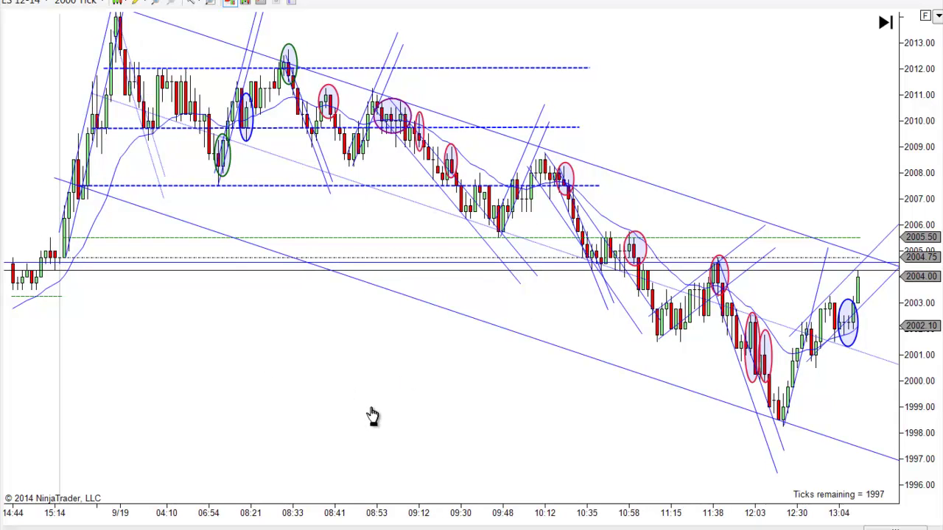
left_click_drag(366, 411, 322, 398)
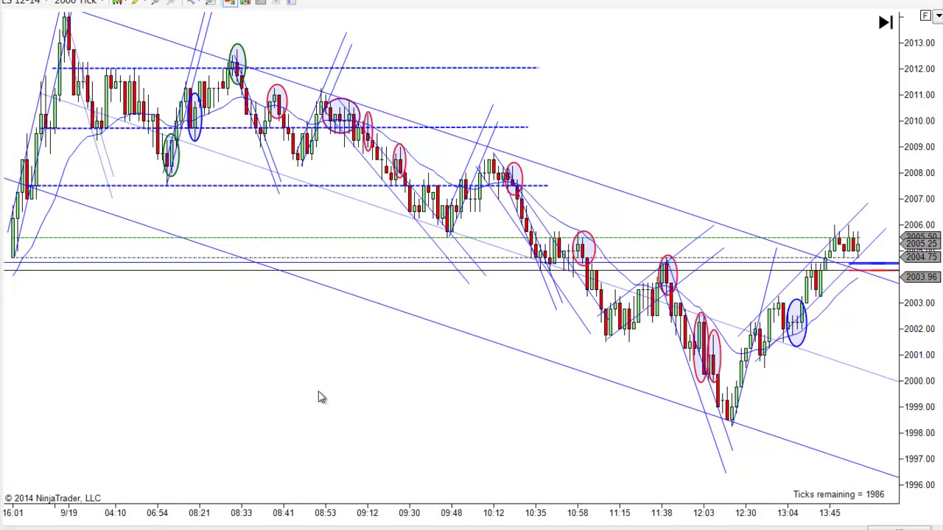